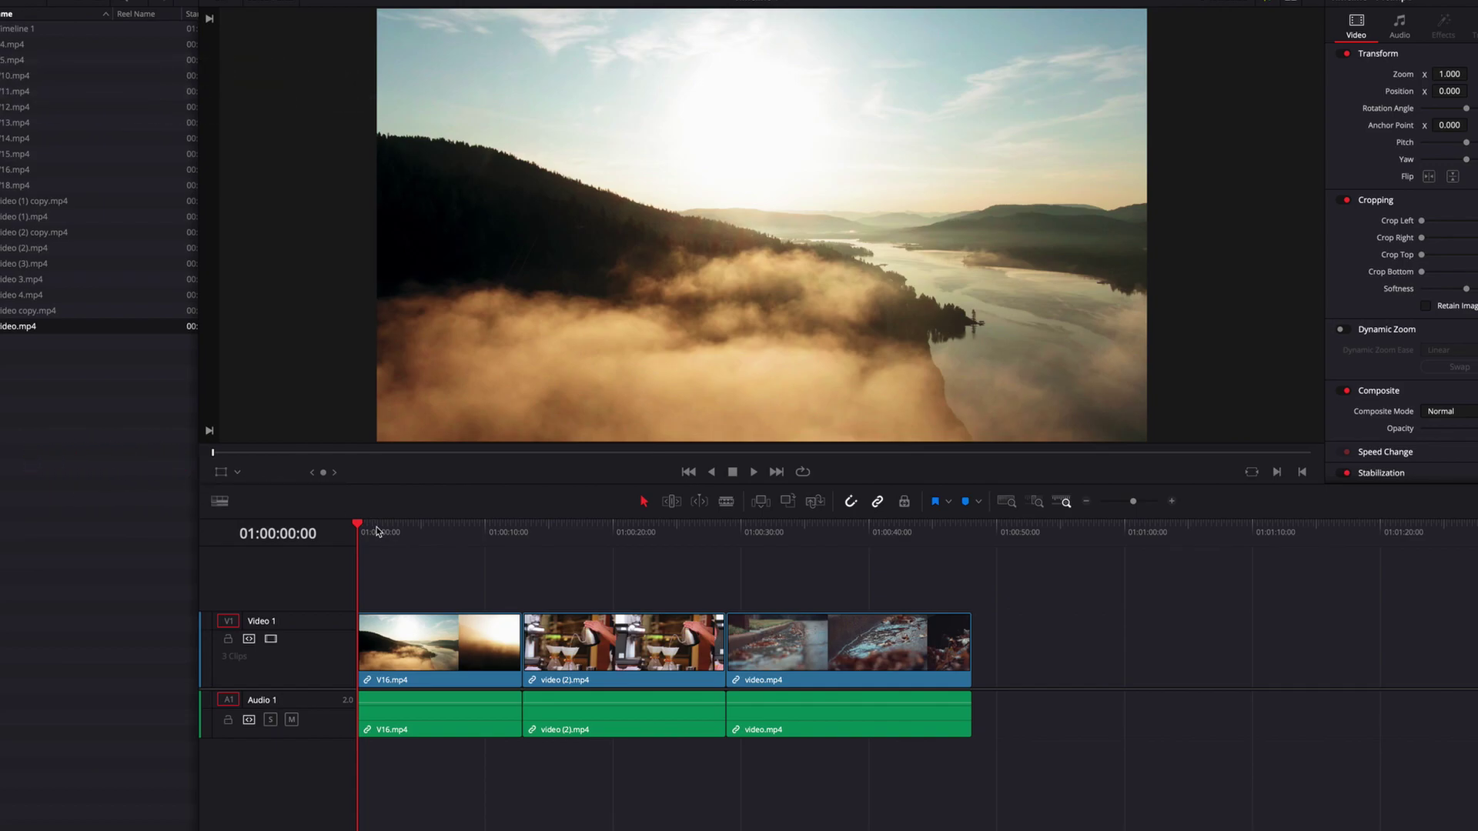
# Step: Split the opening V16.mp4 clip at several playhead positions during playback, giving 6 clips
pyautogui.click(380, 532)
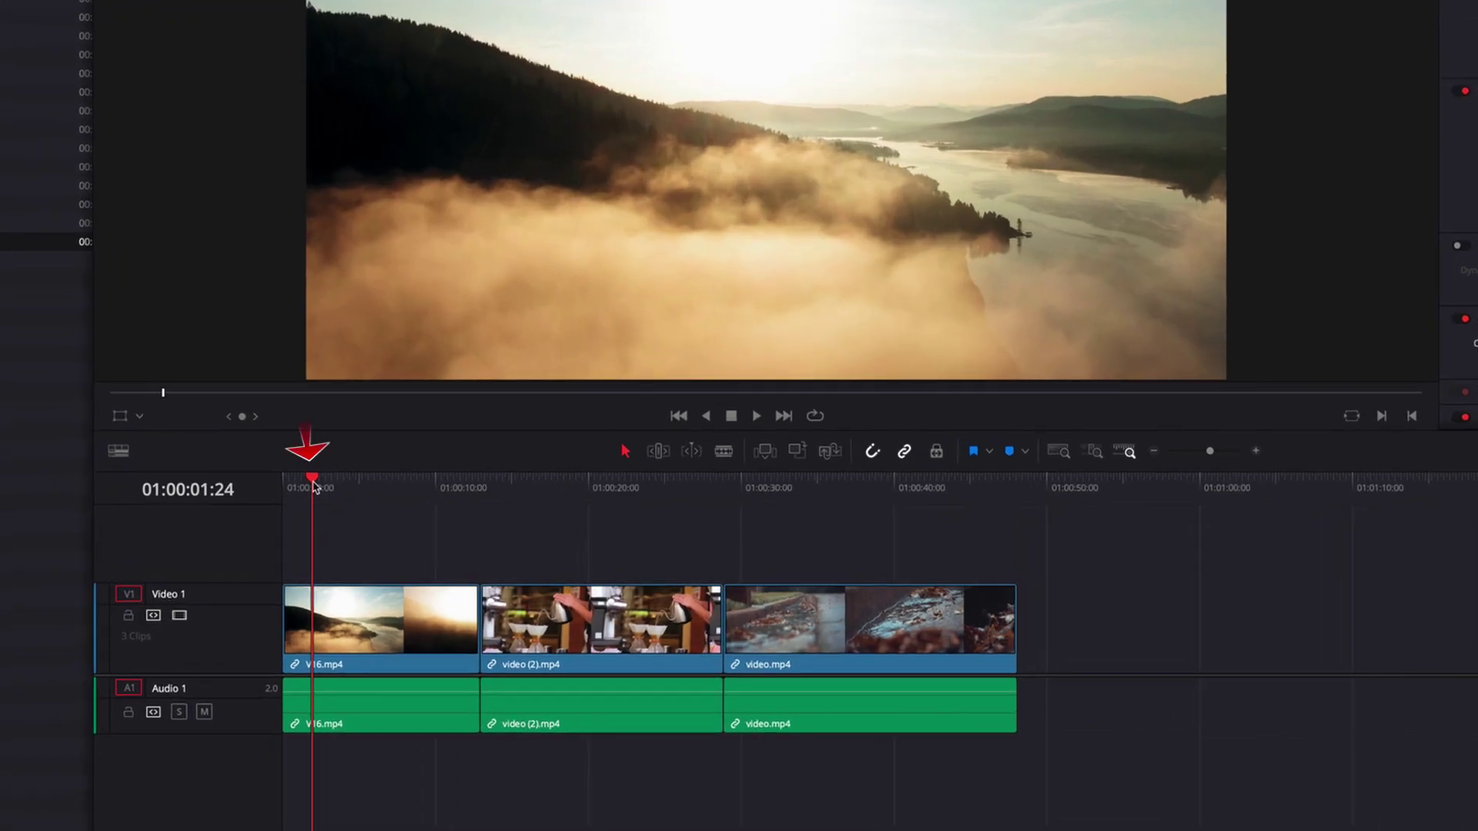
pyautogui.hotkey('ctrl', '\\')
pyautogui.press('space')
pyautogui.press('space')
pyautogui.hotkey('ctrl', '\\')
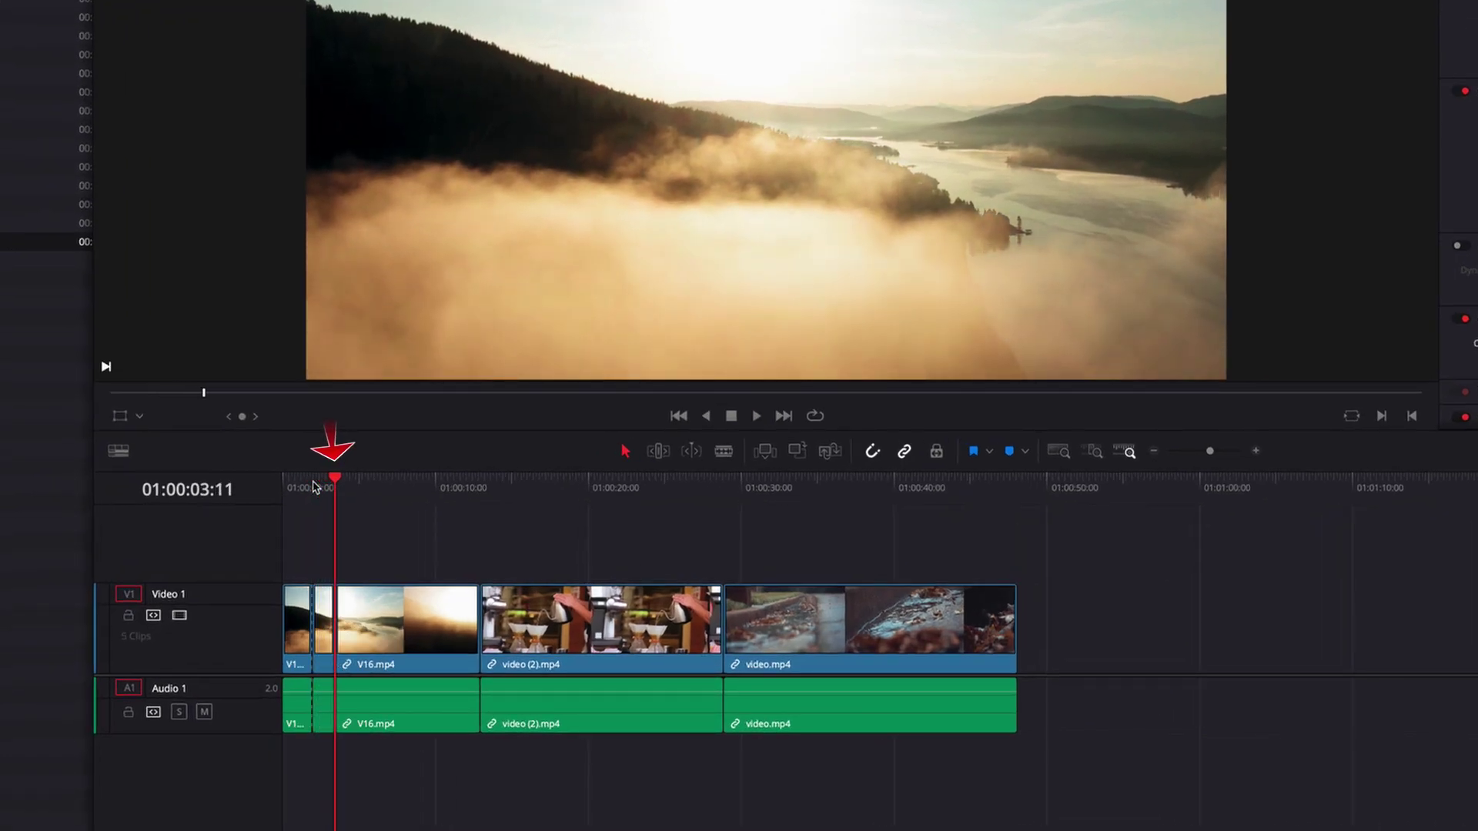
pyautogui.press('space')
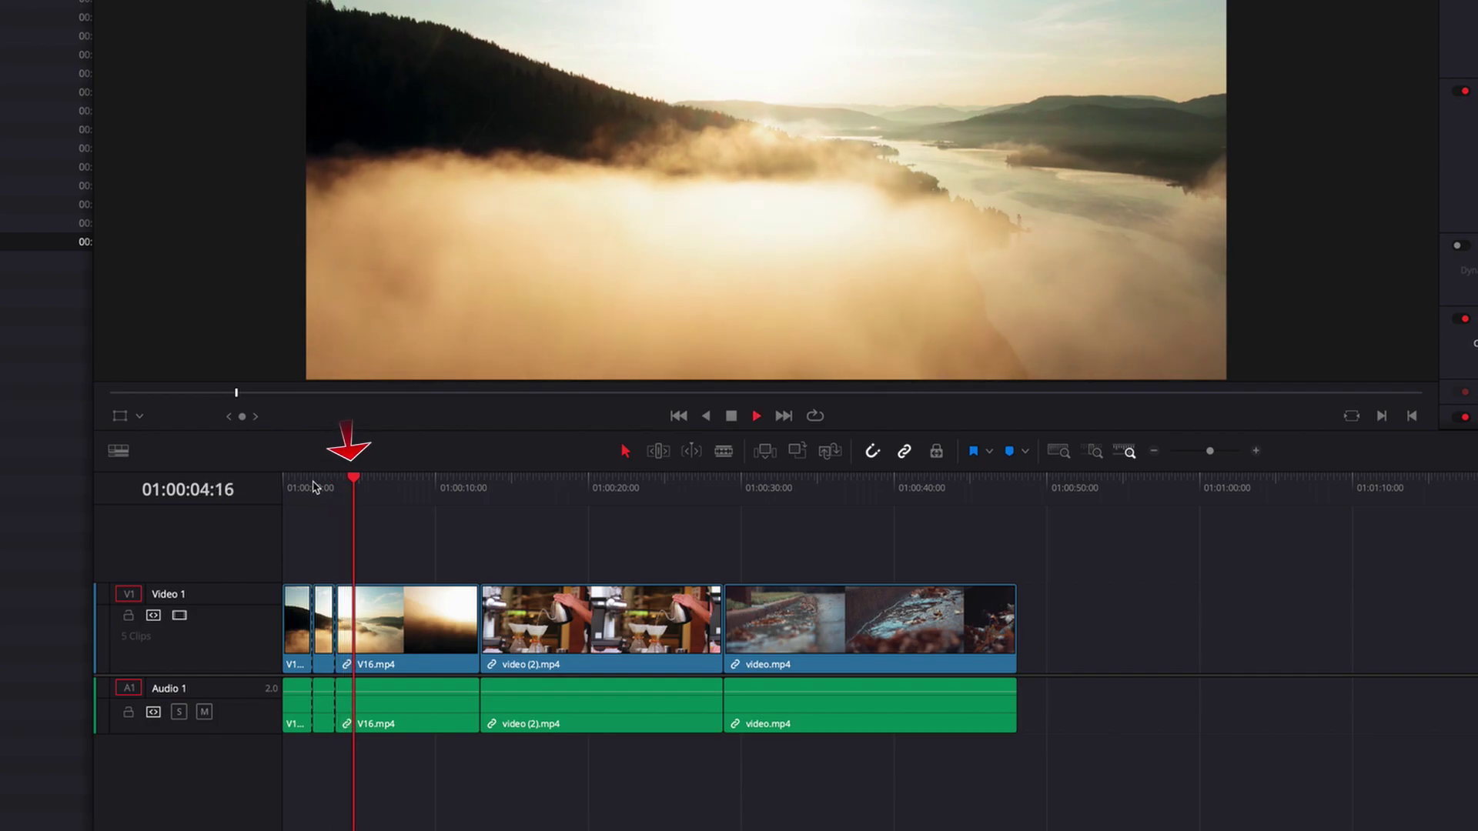
pyautogui.press('space')
pyautogui.hotkey('ctrl', '\\')
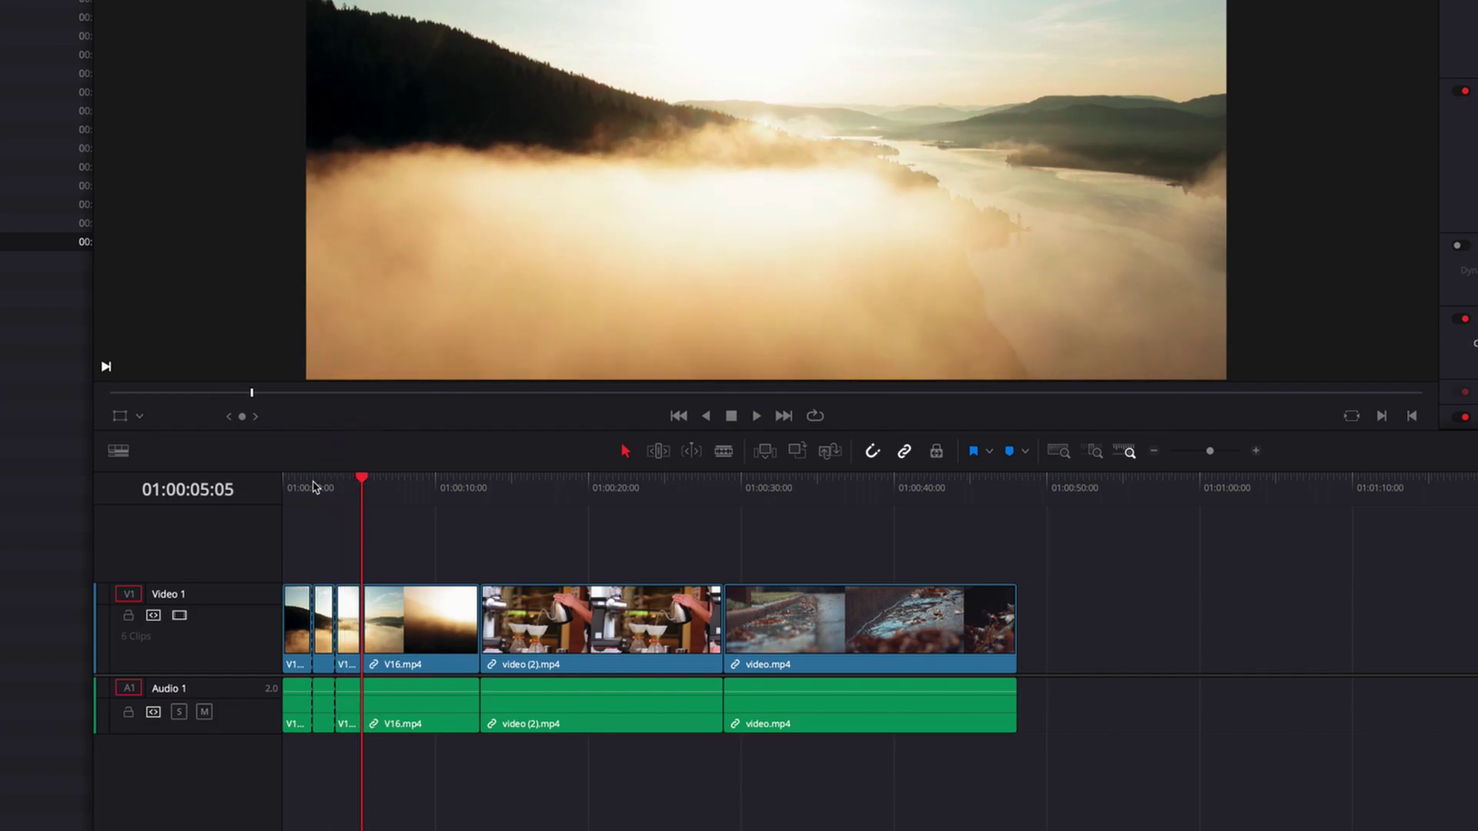
pyautogui.press('space')
pyautogui.press('space')
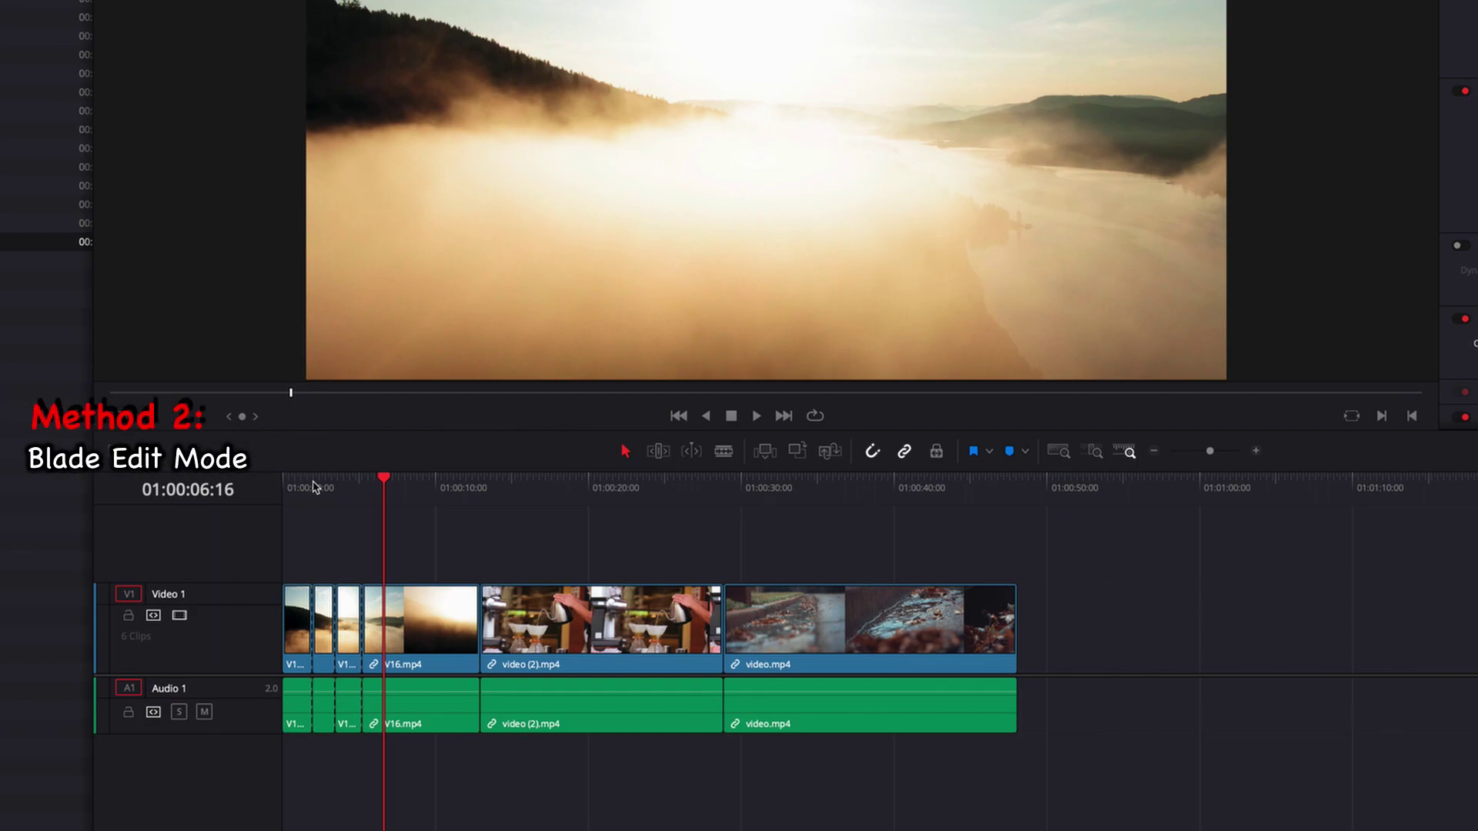
# Step: In Blade Edit Mode, cut V16.mp4 twice and video (2).mp4 four times
pyautogui.press('b')
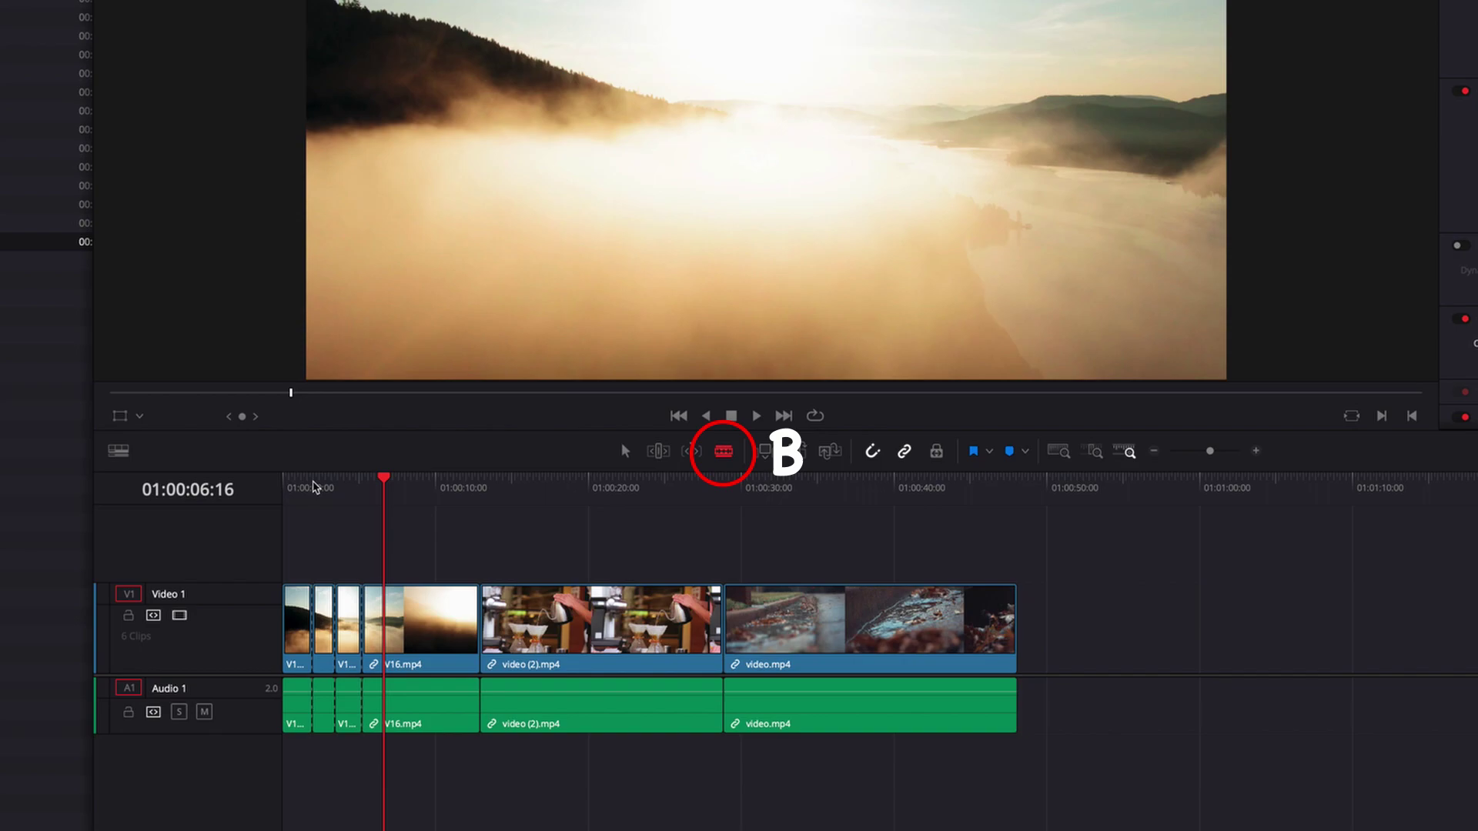
pyautogui.click(411, 615)
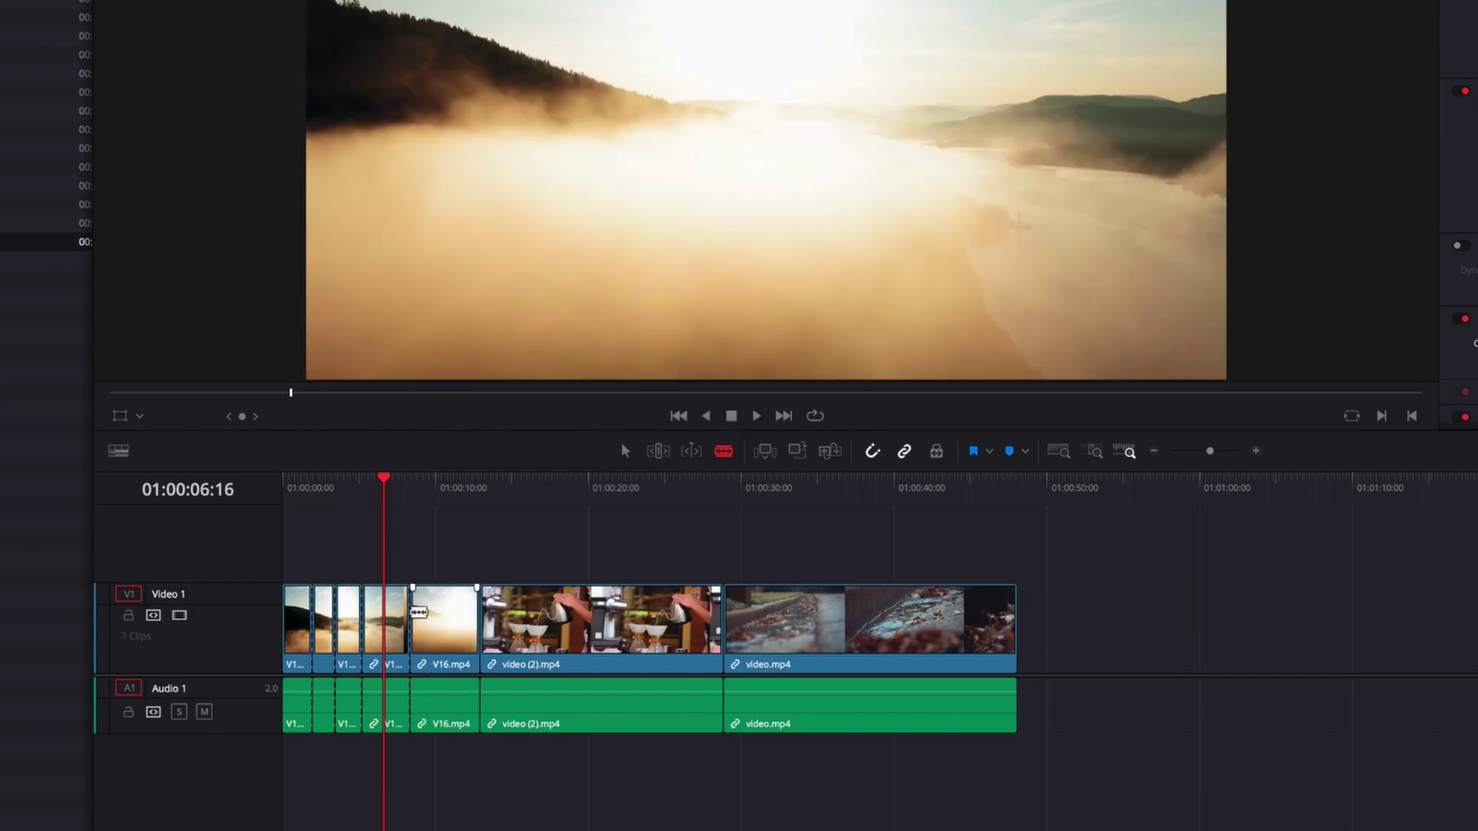
pyautogui.click(447, 616)
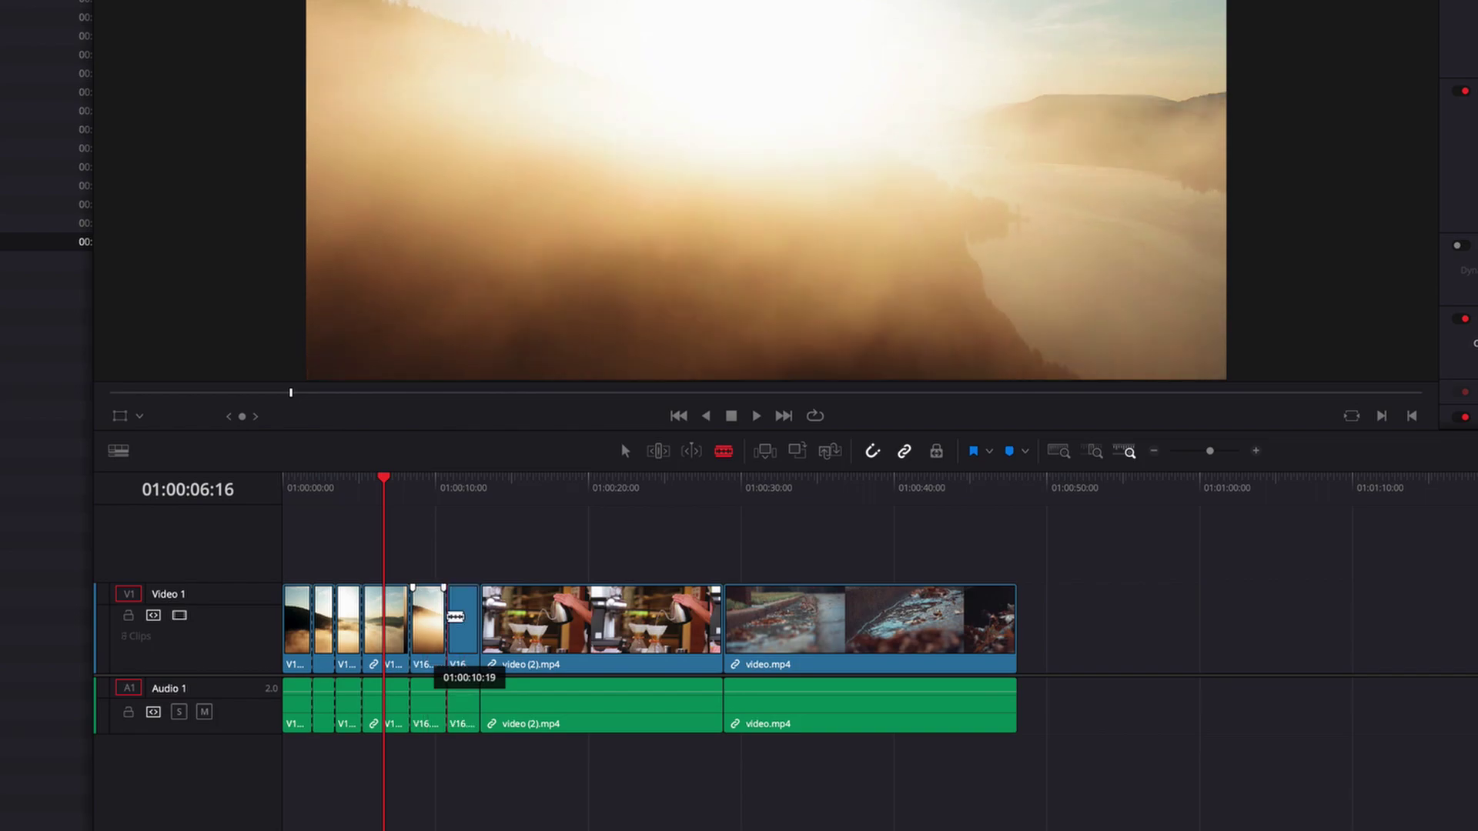
pyautogui.click(512, 618)
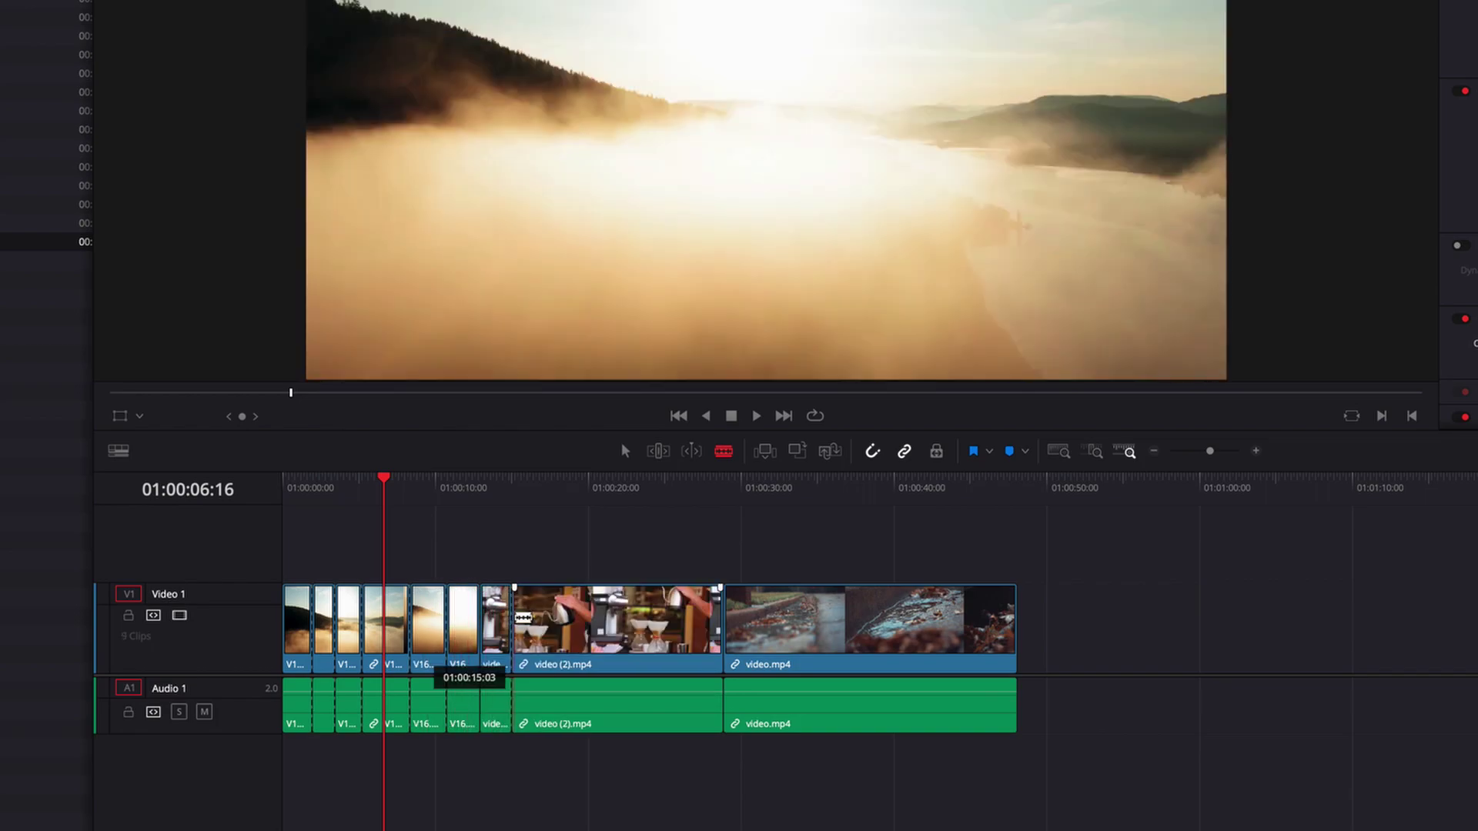
pyautogui.click(562, 618)
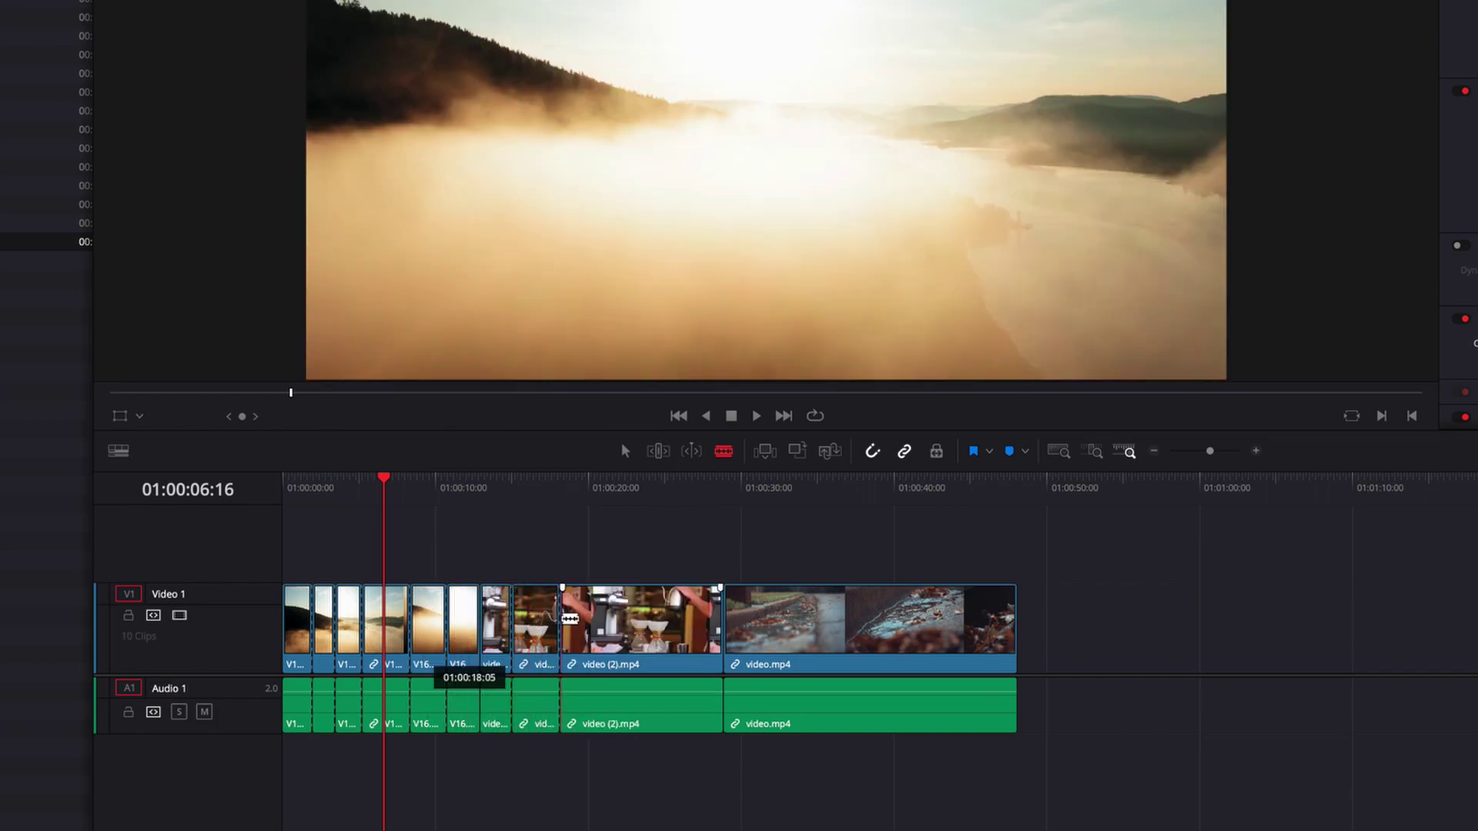
pyautogui.click(631, 618)
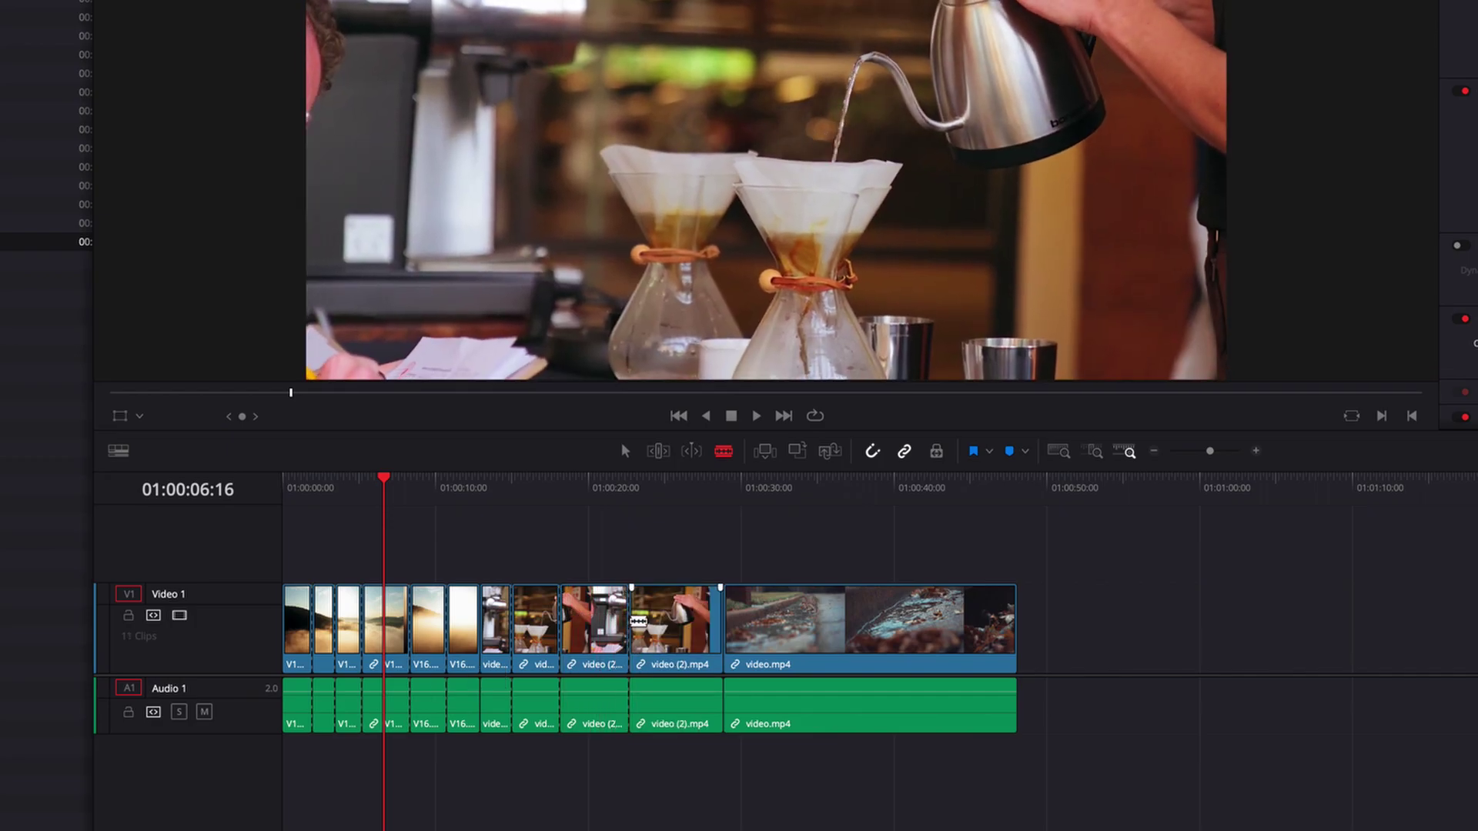
pyautogui.click(683, 618)
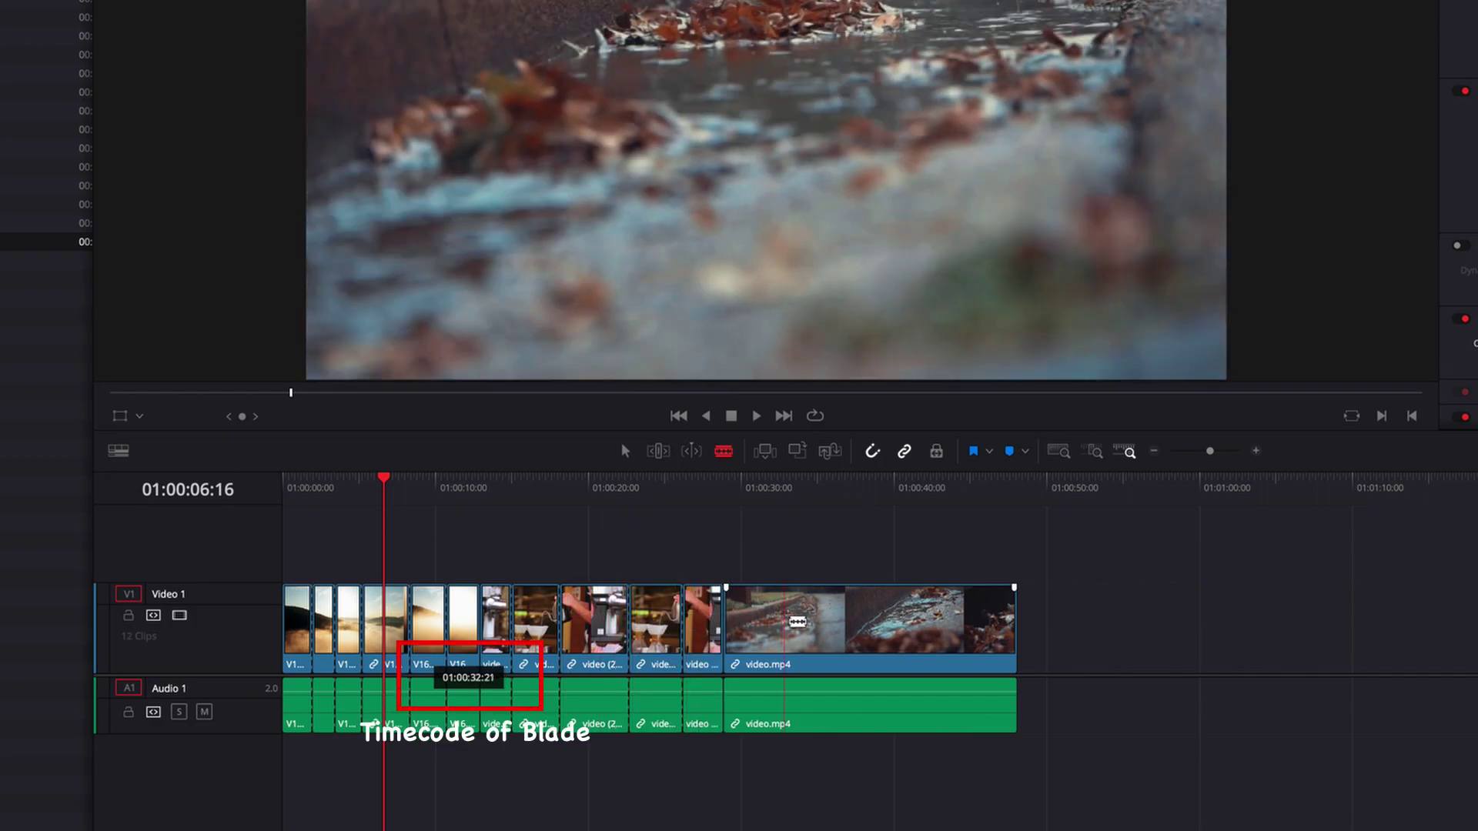
# Step: Blade video.mp4 at three more points, then return to the Selection tool
pyautogui.click(791, 618)
pyautogui.click(890, 621)
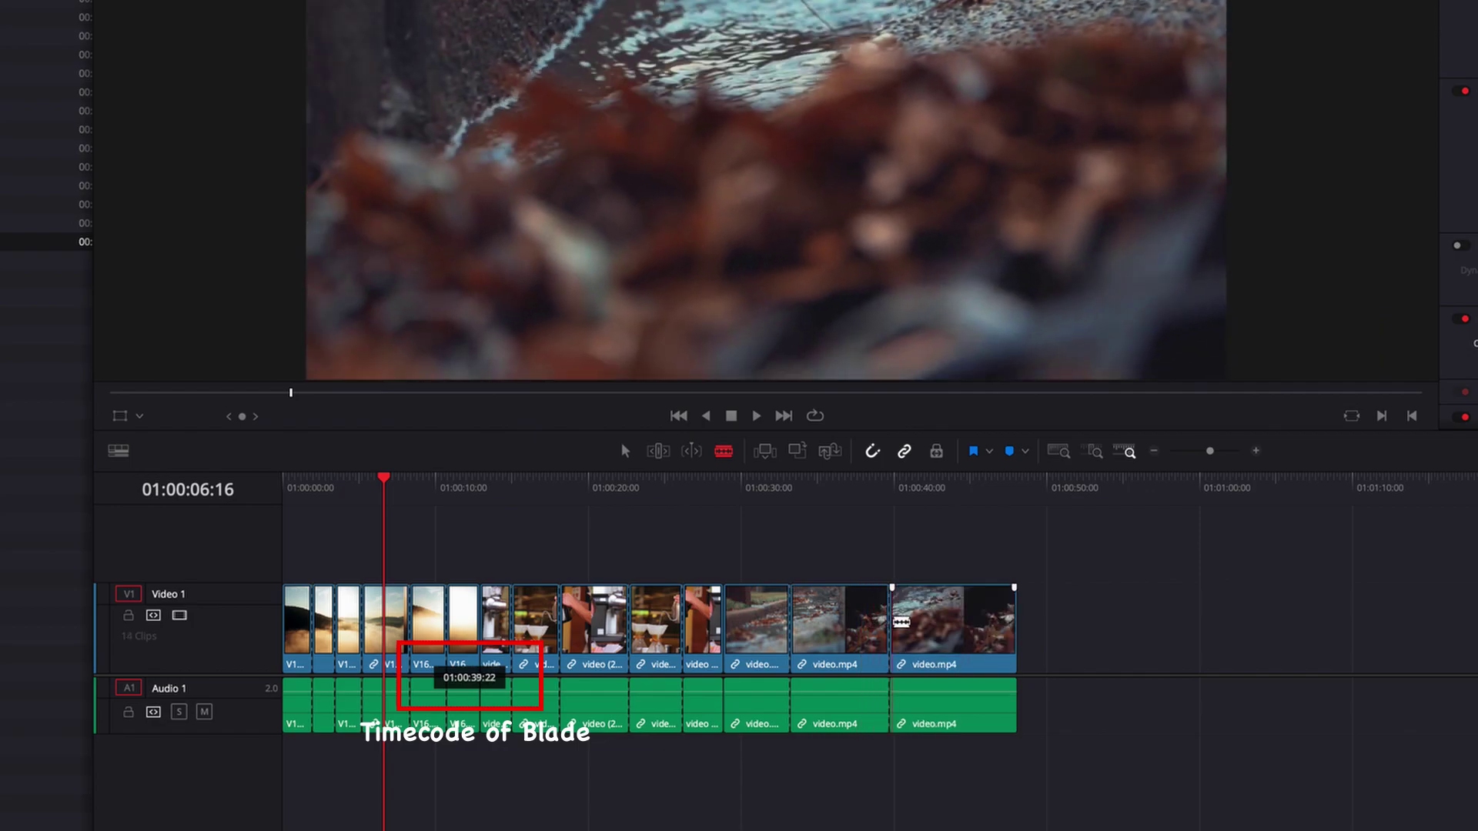
pyautogui.click(947, 620)
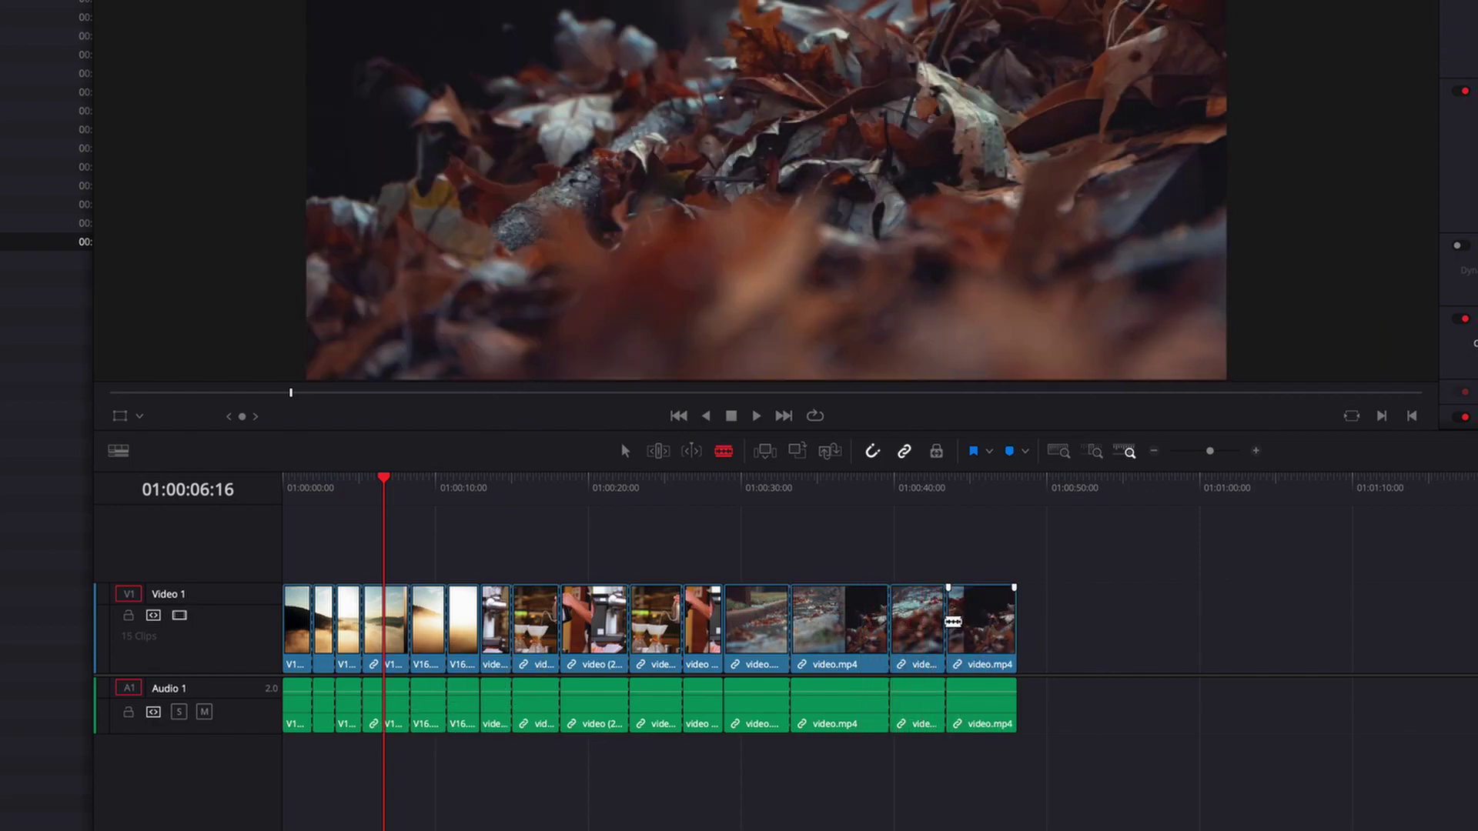
pyautogui.press('a')
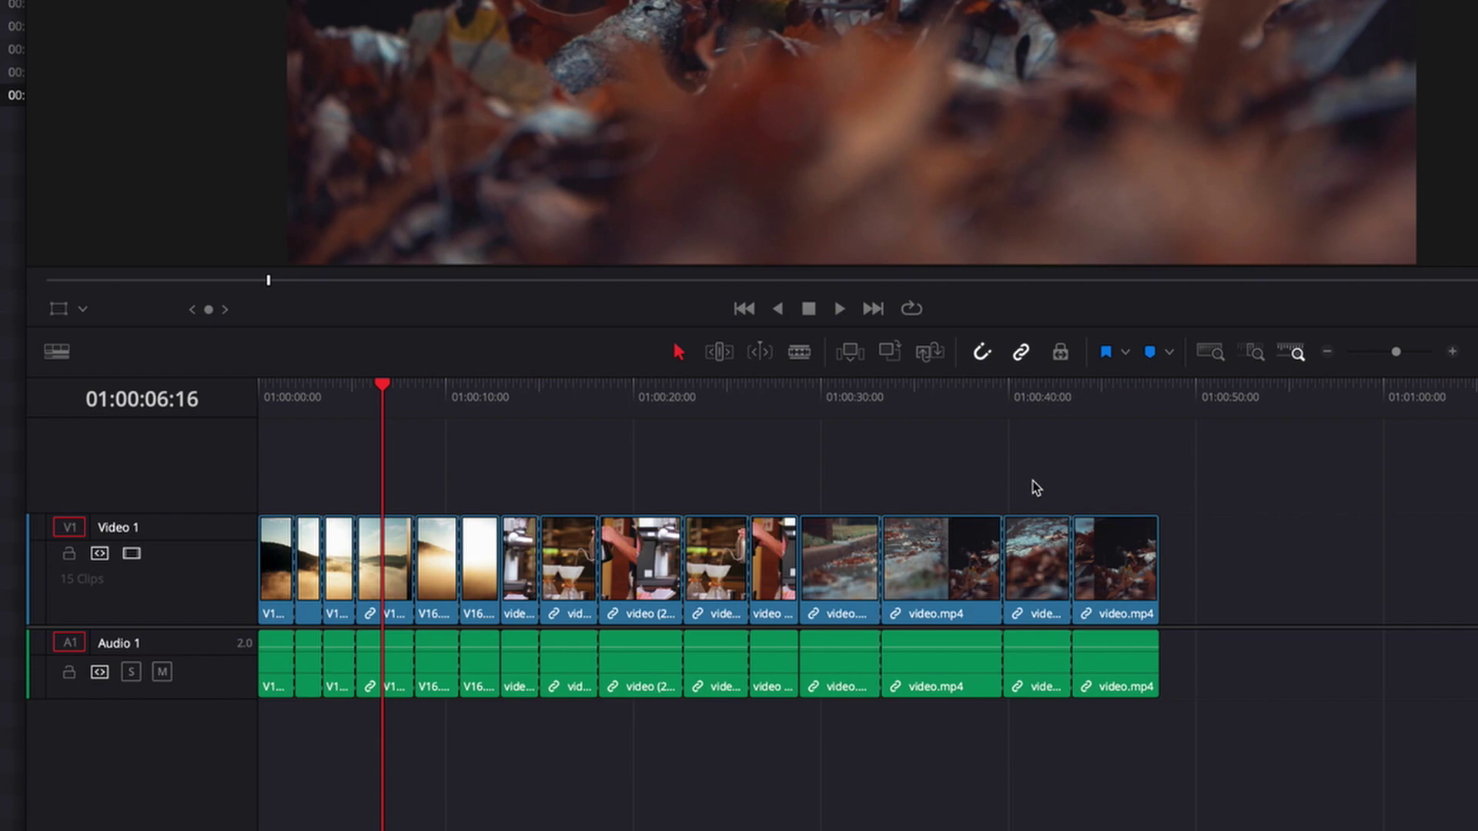
# Step: Delete the three through edits in video.mp4 so it becomes one clip again
pyautogui.click(1072, 546)
pyautogui.press('Delete')
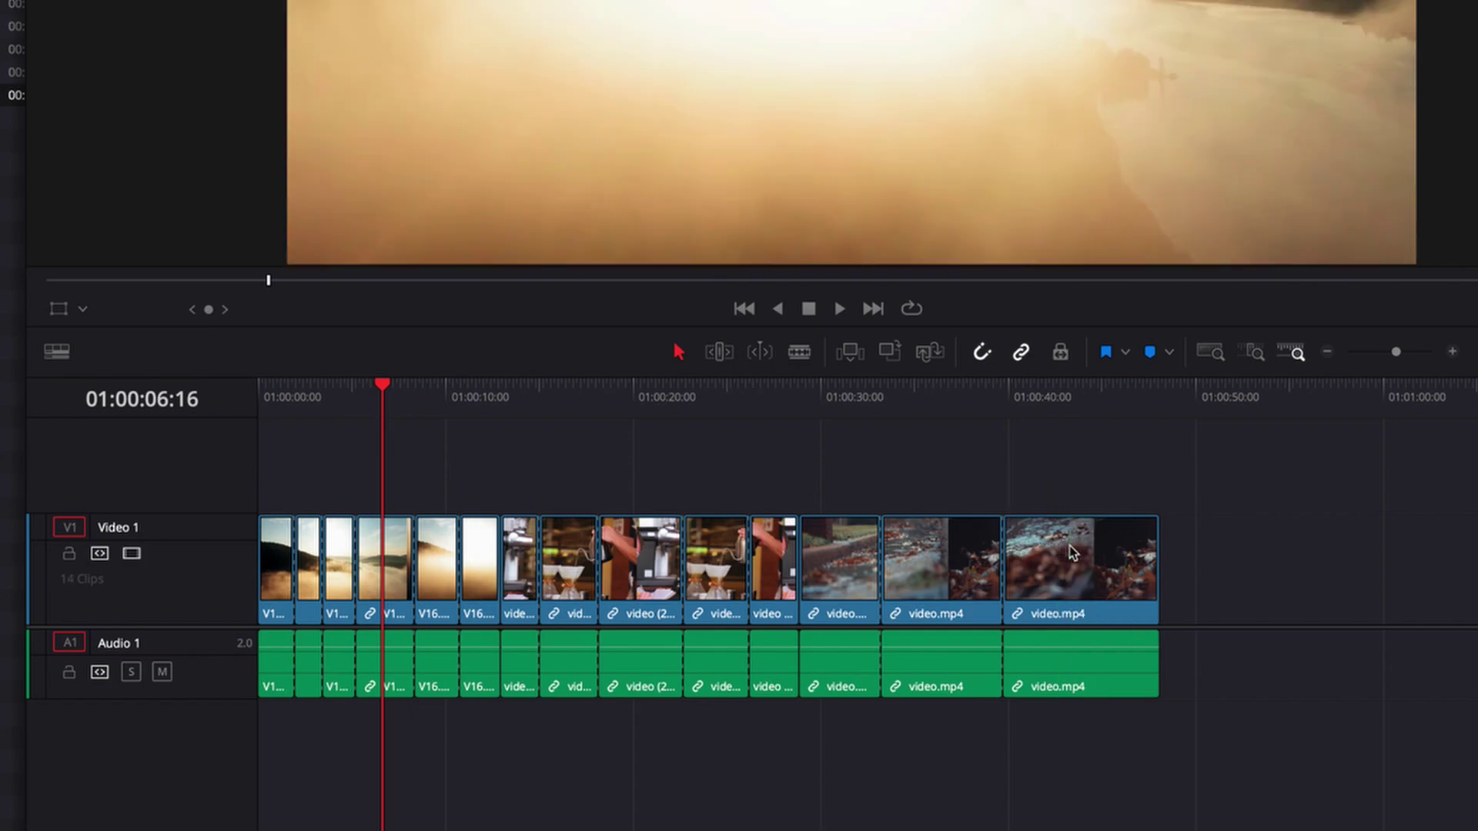
pyautogui.click(1004, 556)
pyautogui.press('Delete')
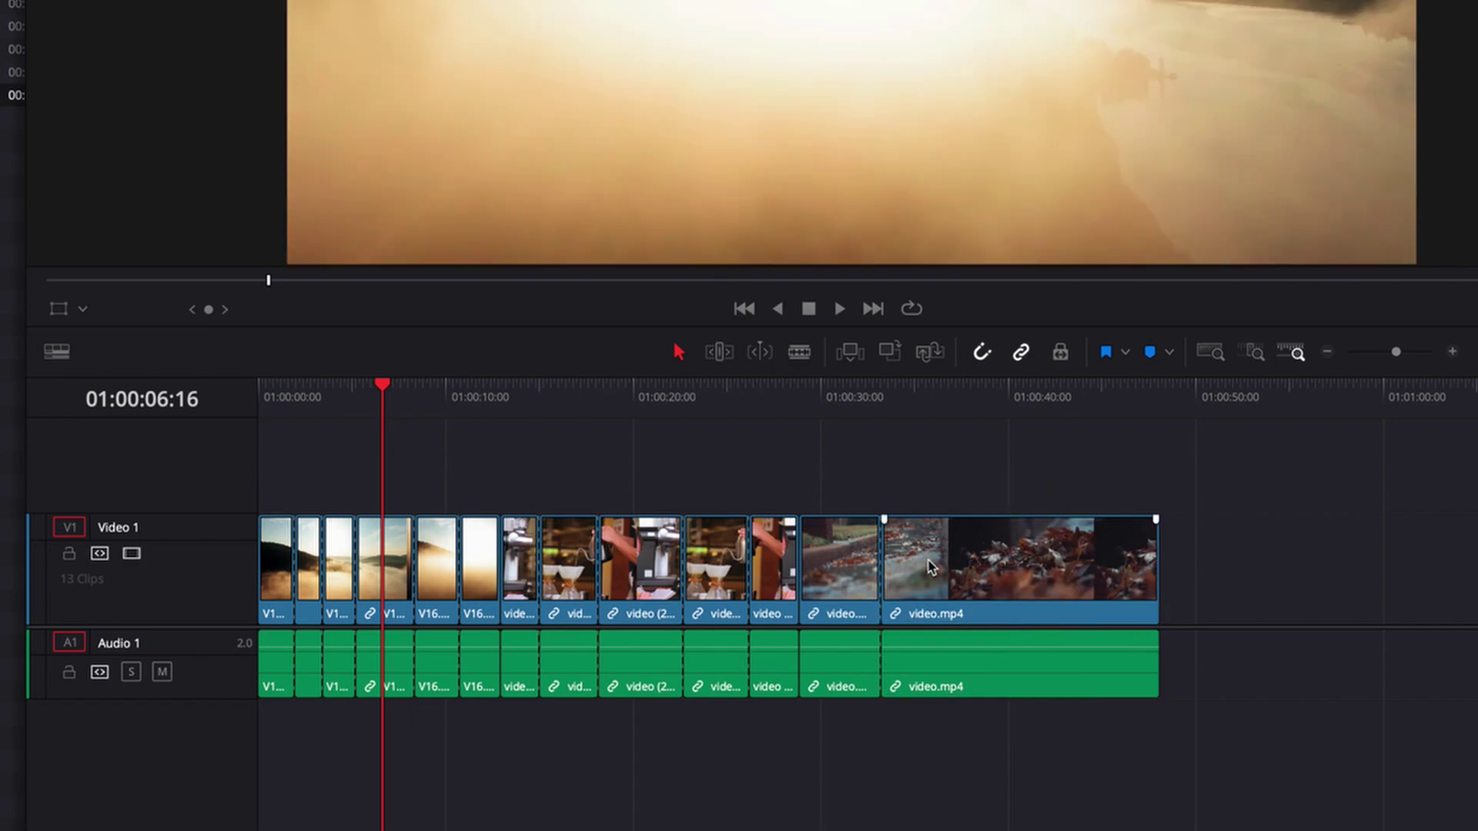
pyautogui.click(880, 560)
pyautogui.press('Delete')
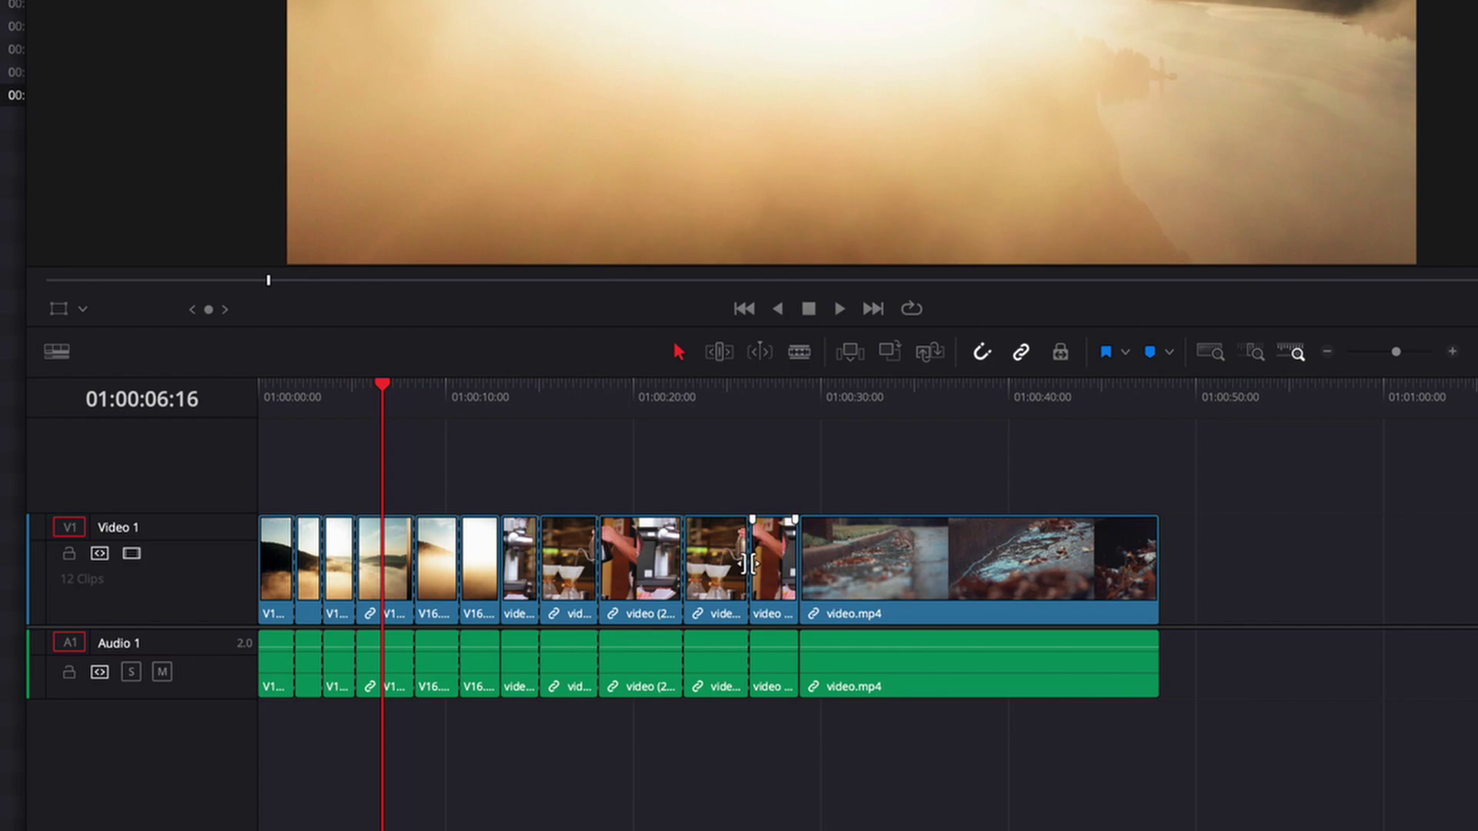
# Step: Rejoin video (2).mp4 by choosing Delete Through Edit on each of its four cuts
pyautogui.click(750, 563)
pyautogui.rightClick(750, 562)
pyautogui.click(789, 576)
pyautogui.click(682, 563)
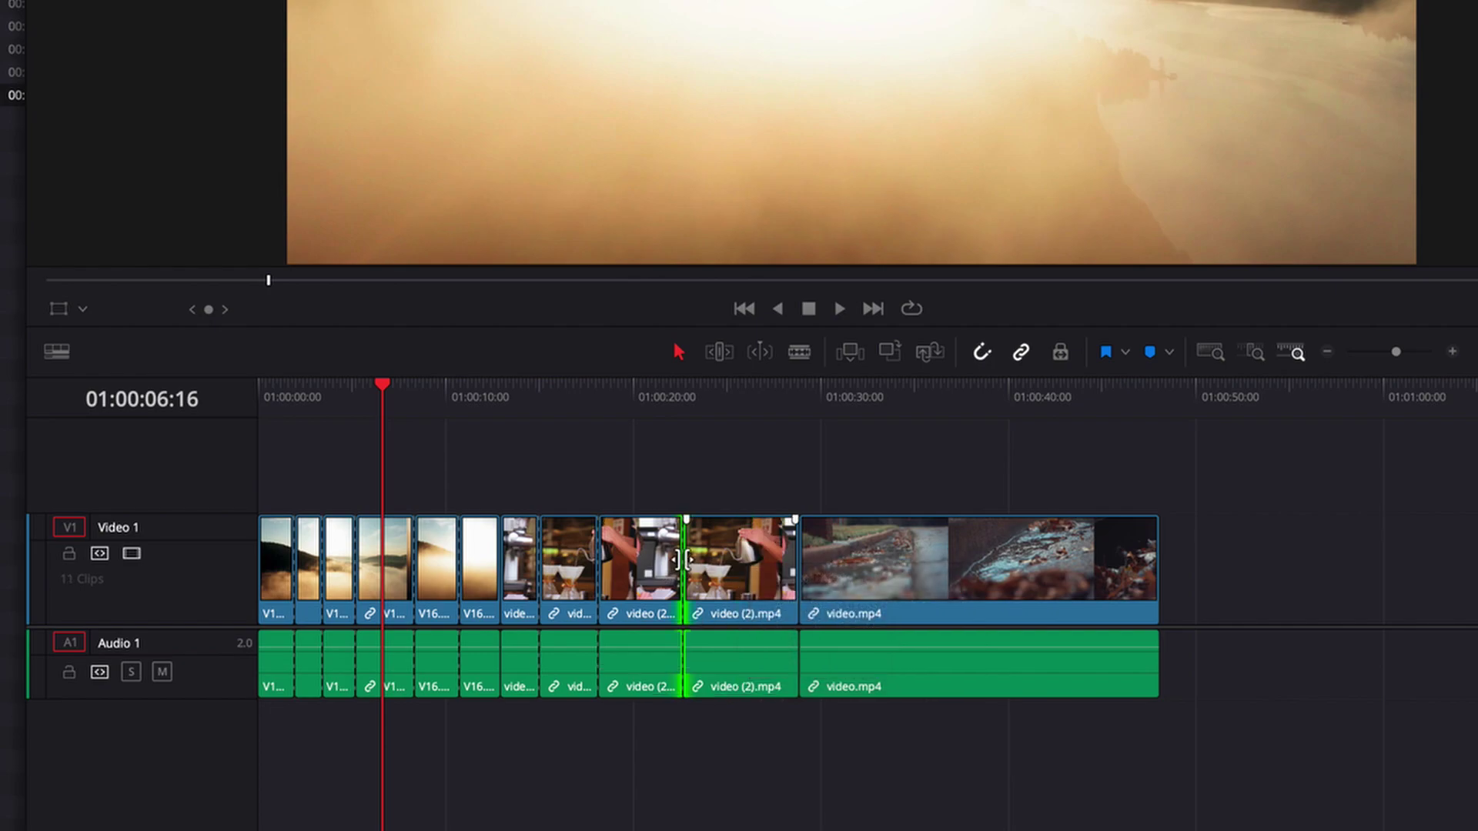
pyautogui.rightClick(682, 562)
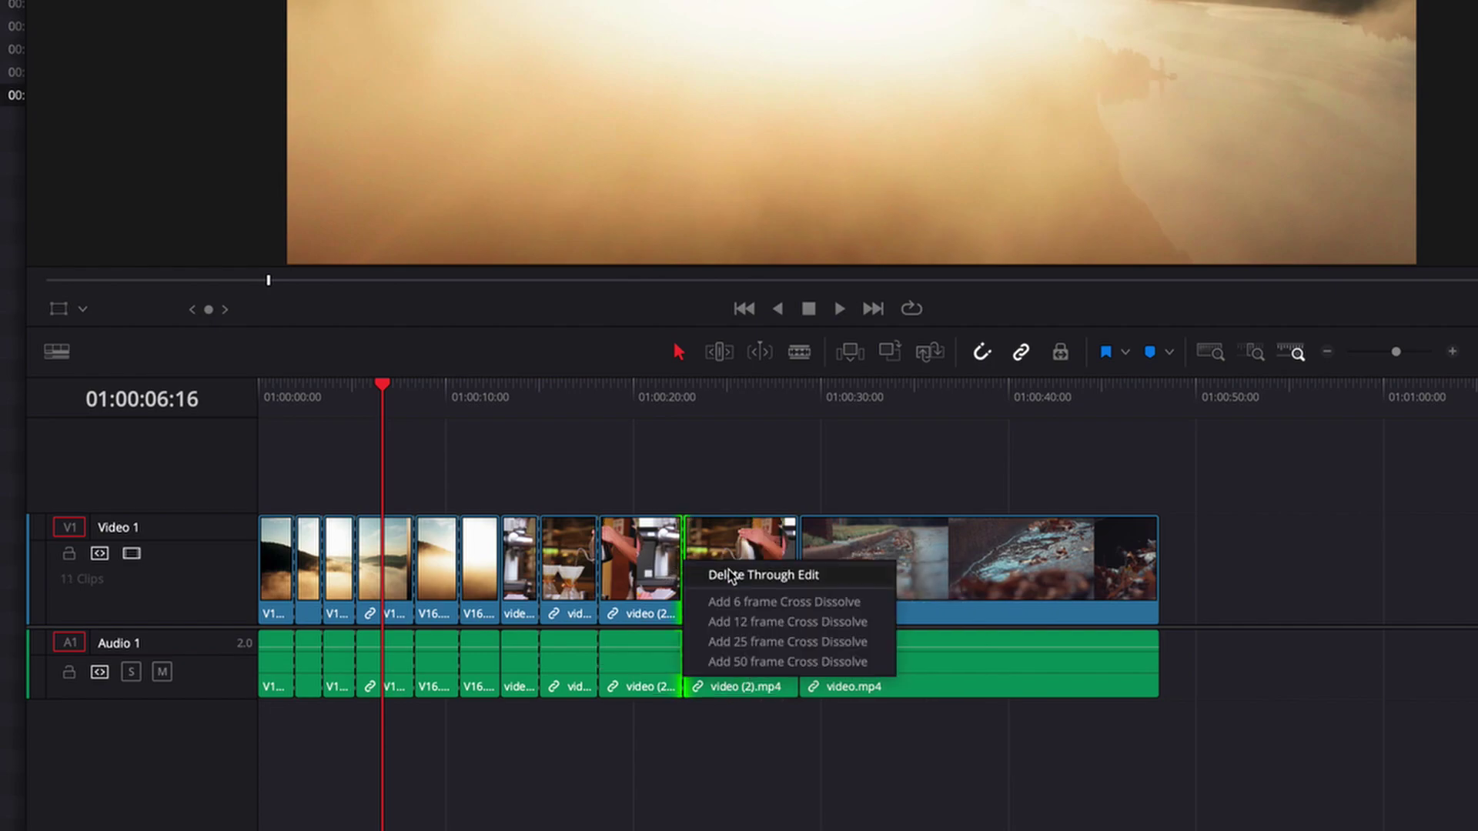
pyautogui.click(729, 574)
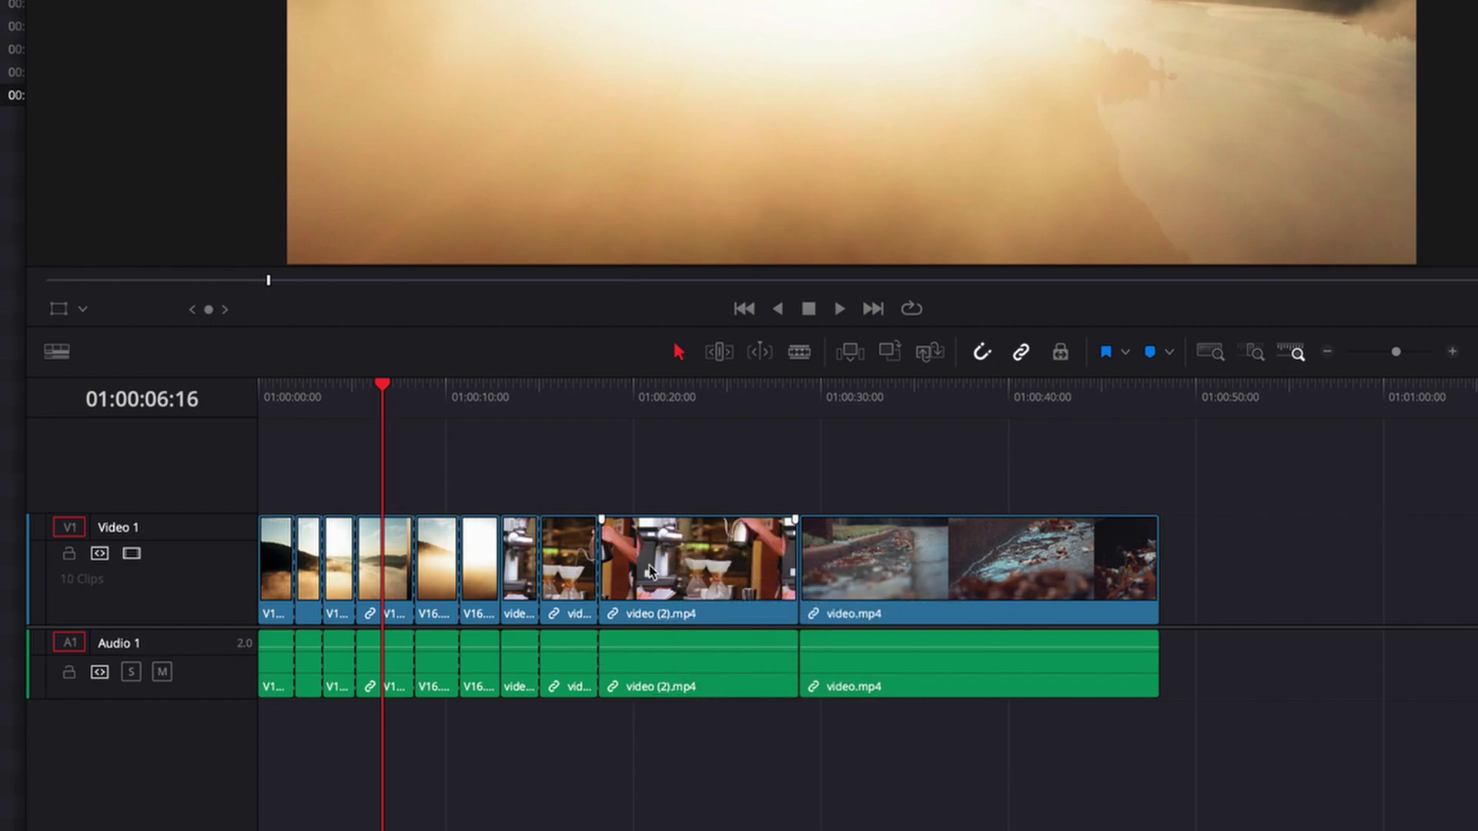
pyautogui.click(599, 564)
pyautogui.rightClick(599, 564)
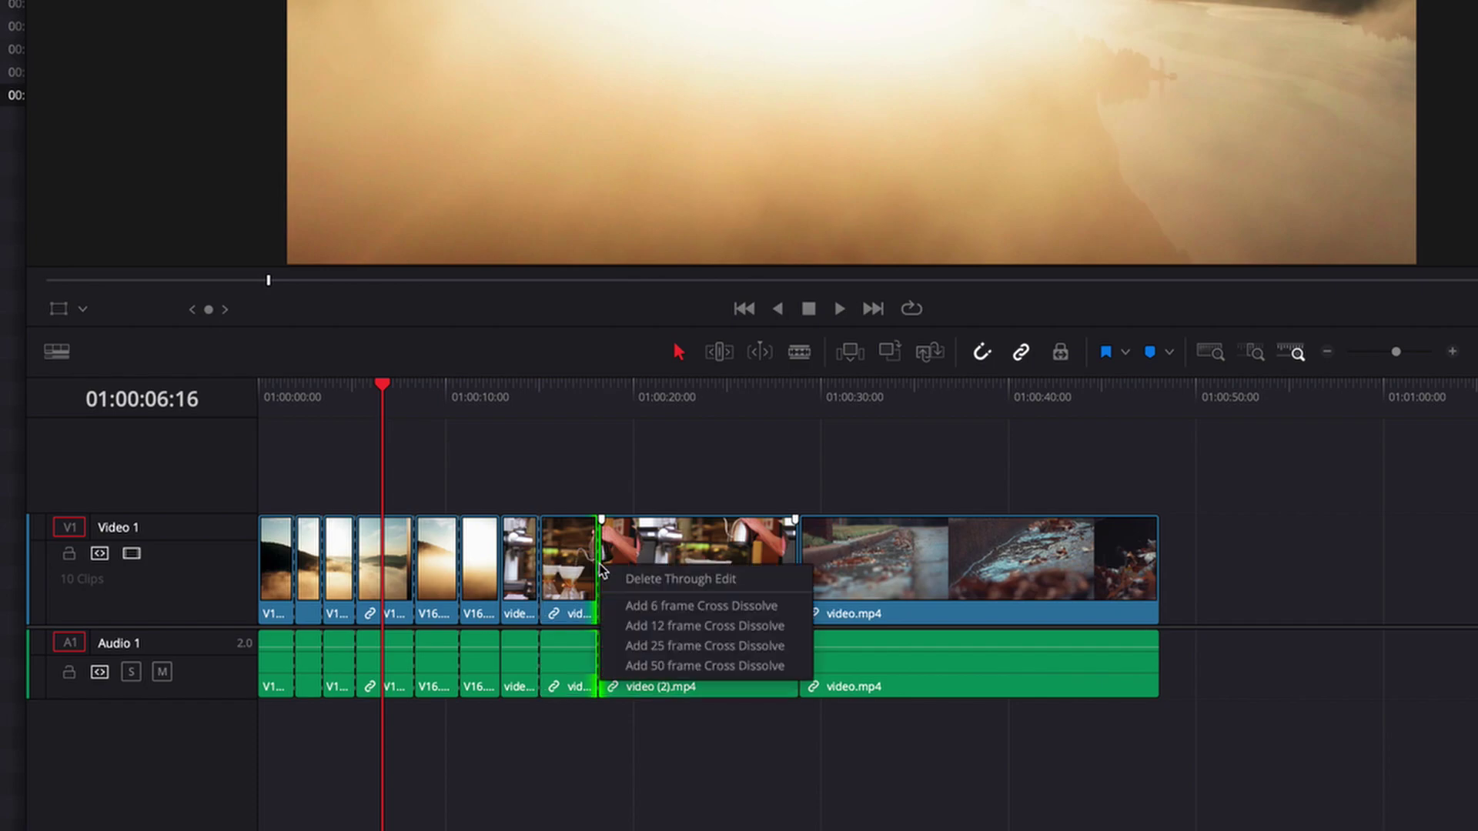
pyautogui.click(646, 578)
pyautogui.click(536, 568)
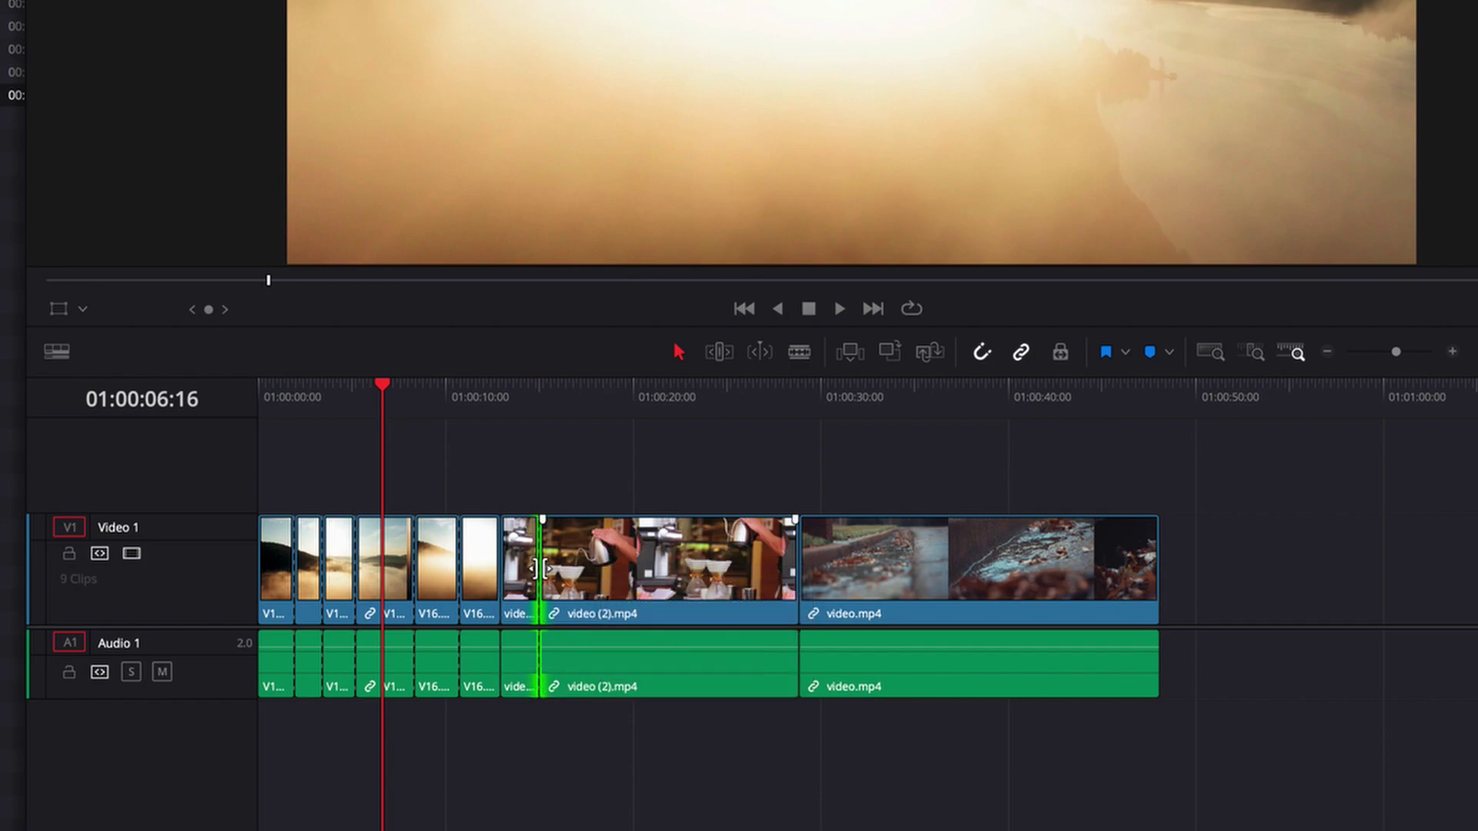
pyautogui.rightClick(538, 569)
pyautogui.click(585, 585)
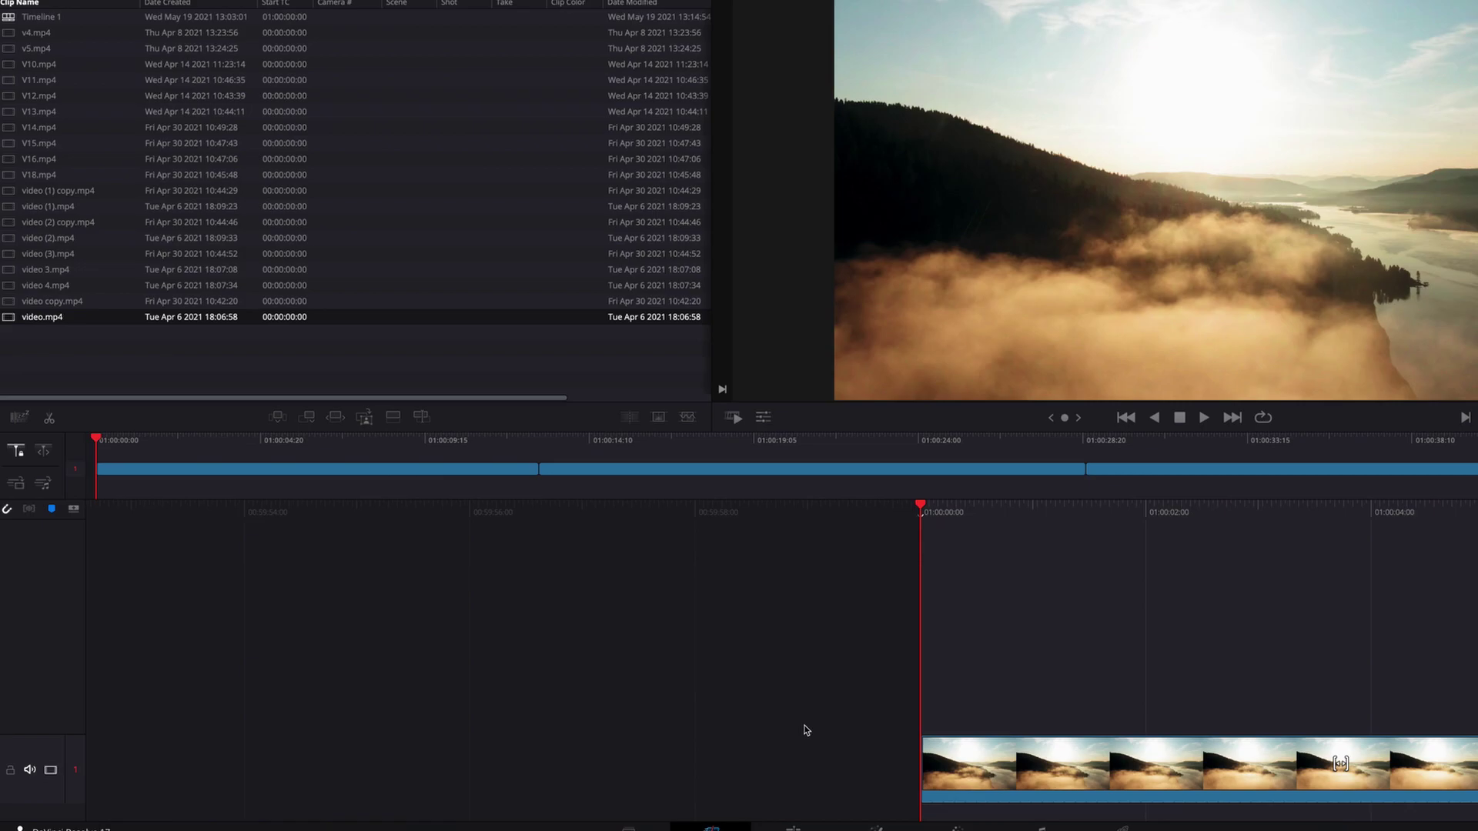
# Step: Turn on the free-moving playhead on the Cut page while previewing the timeline
pyautogui.press('space')
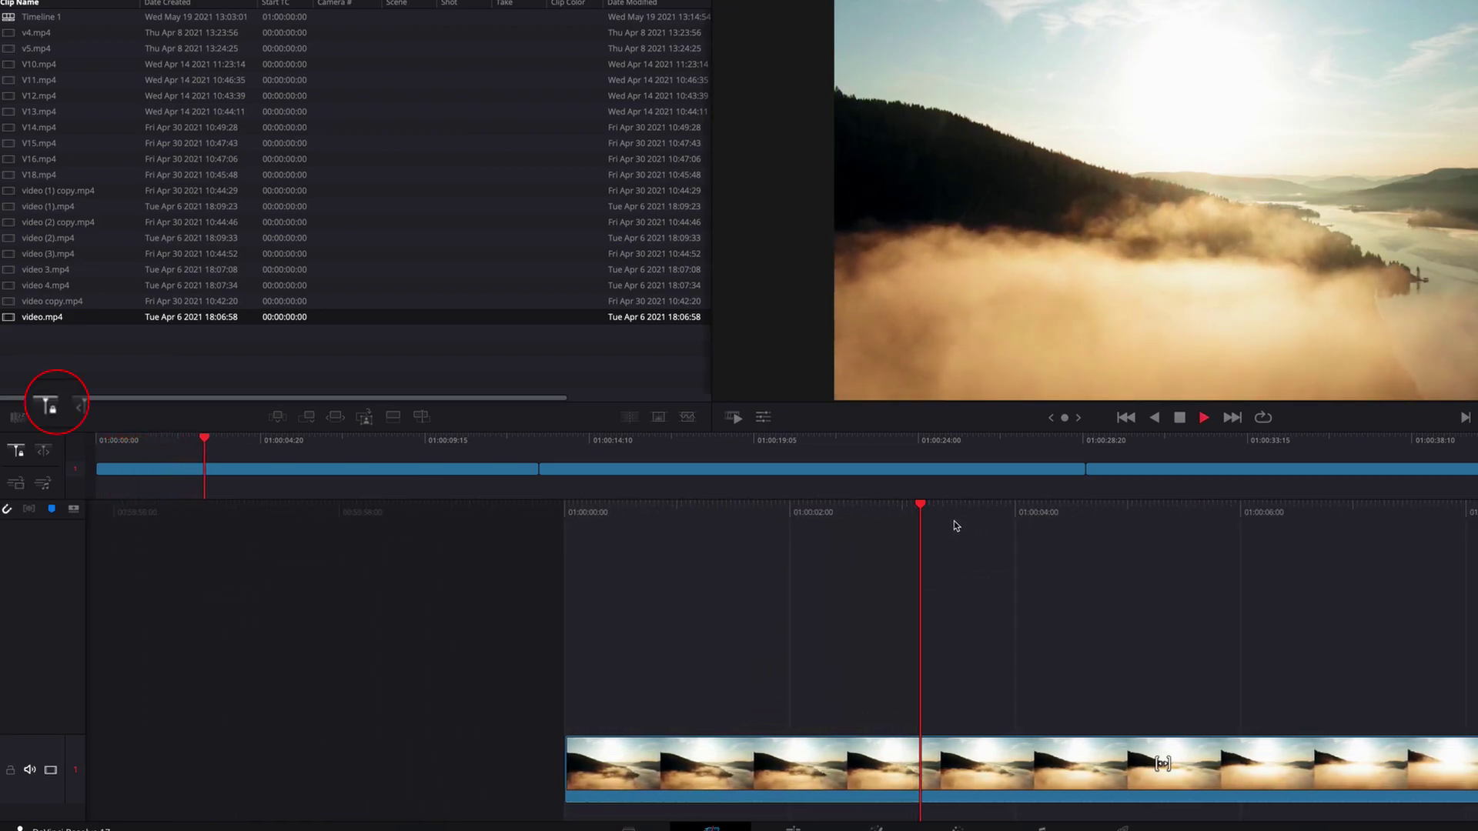
pyautogui.press('space')
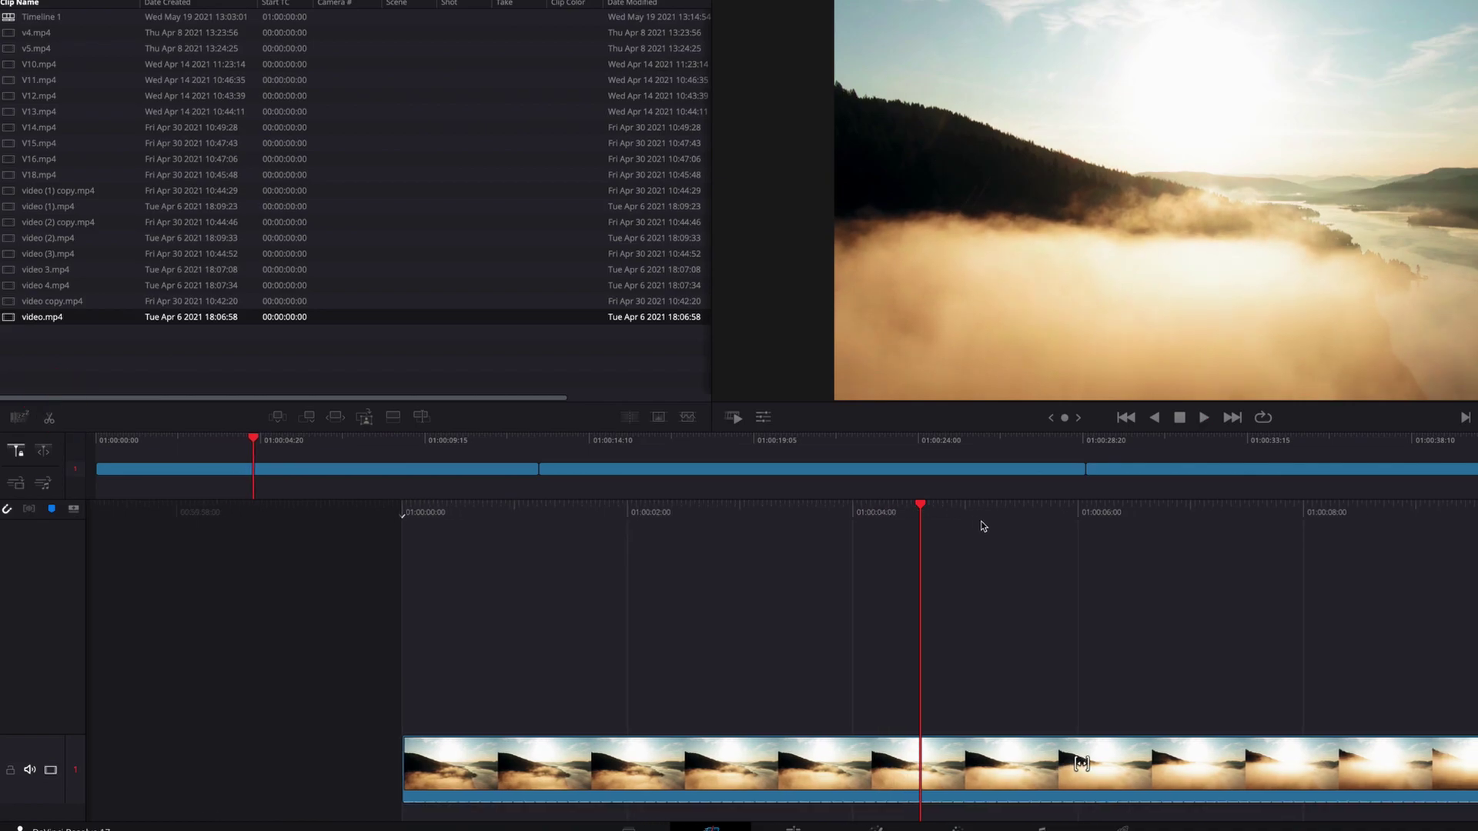
pyautogui.click(44, 452)
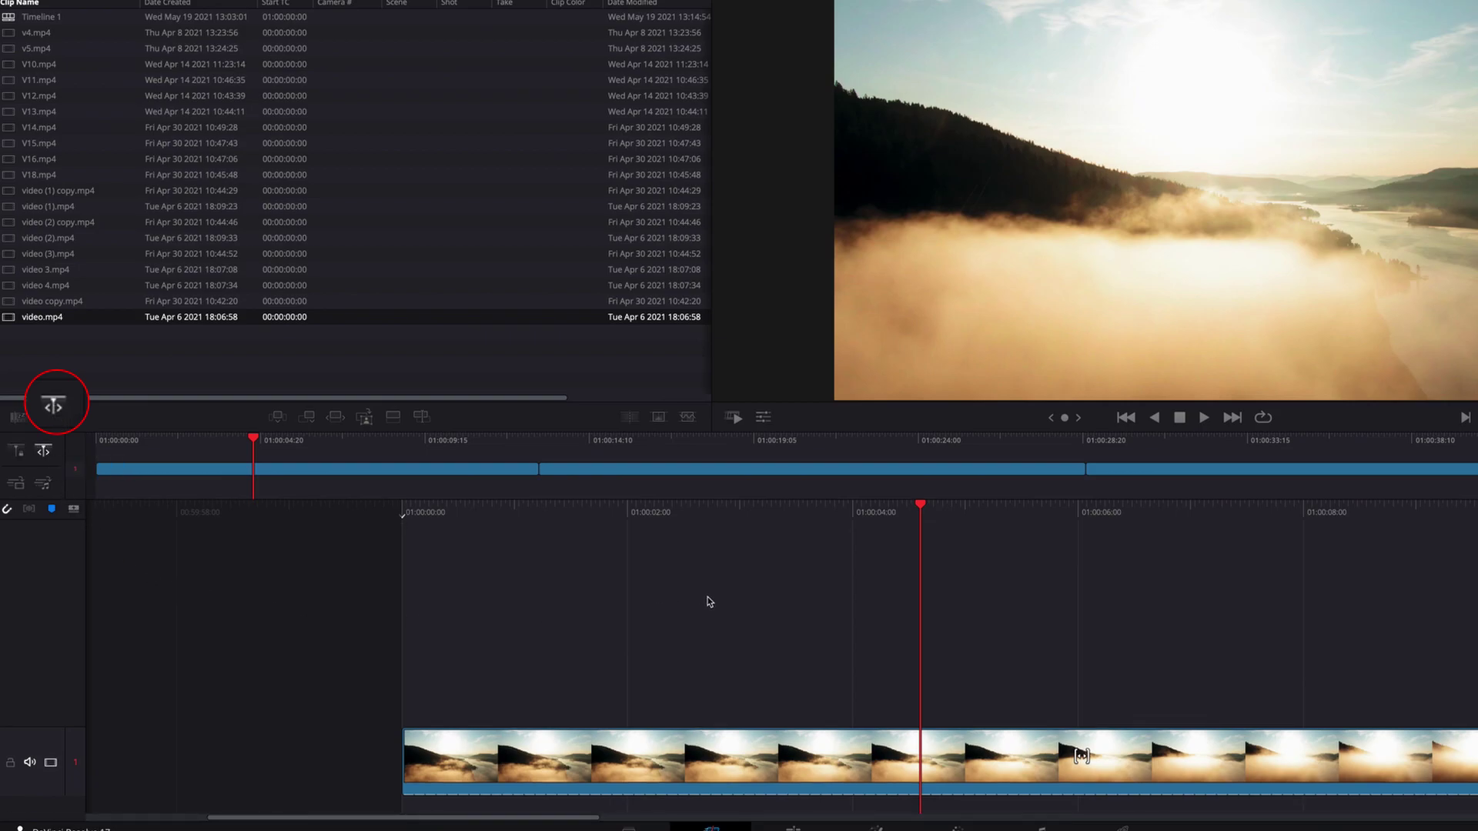
pyautogui.press('space')
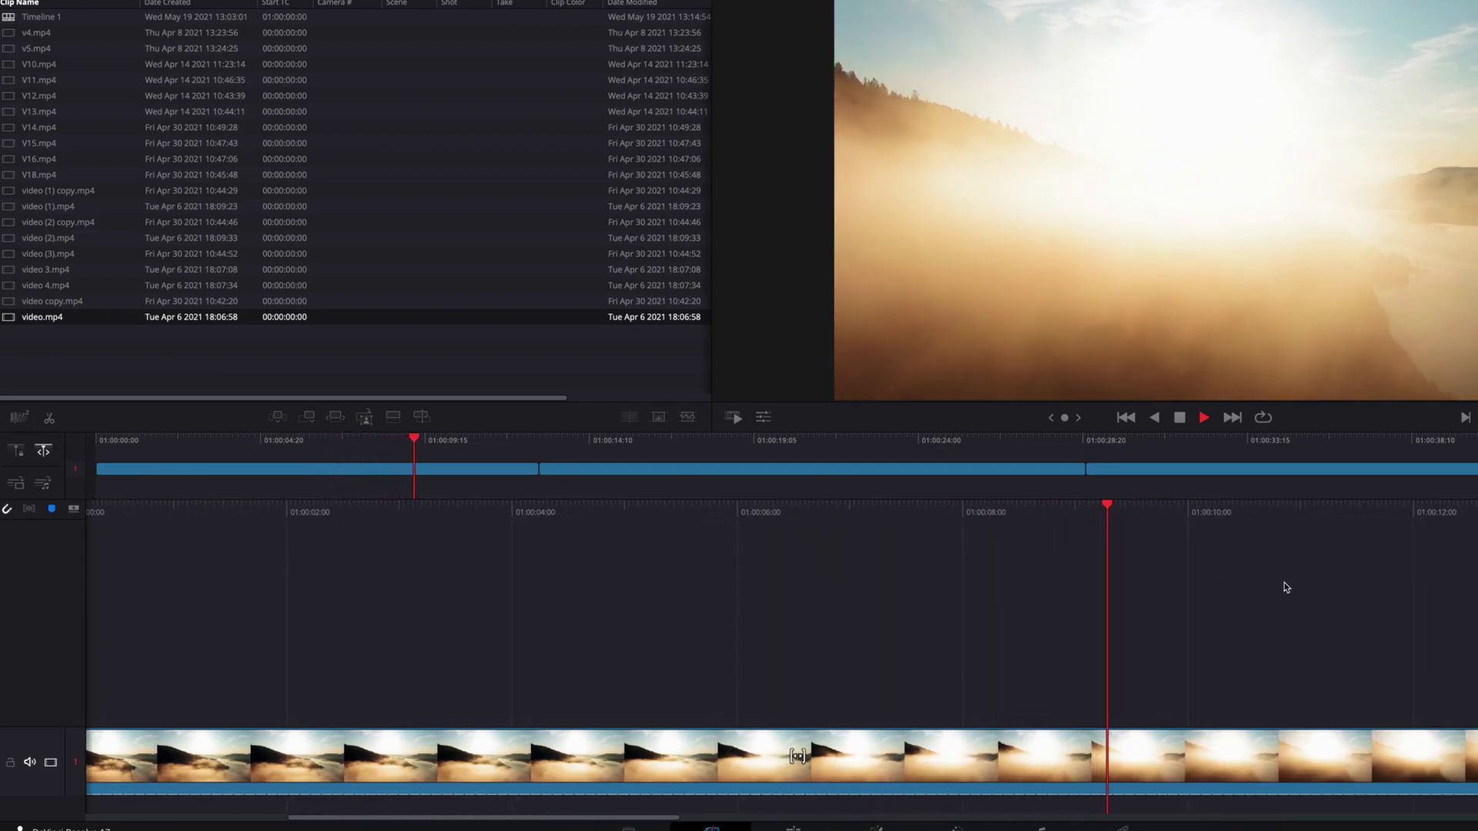
pyautogui.press('space')
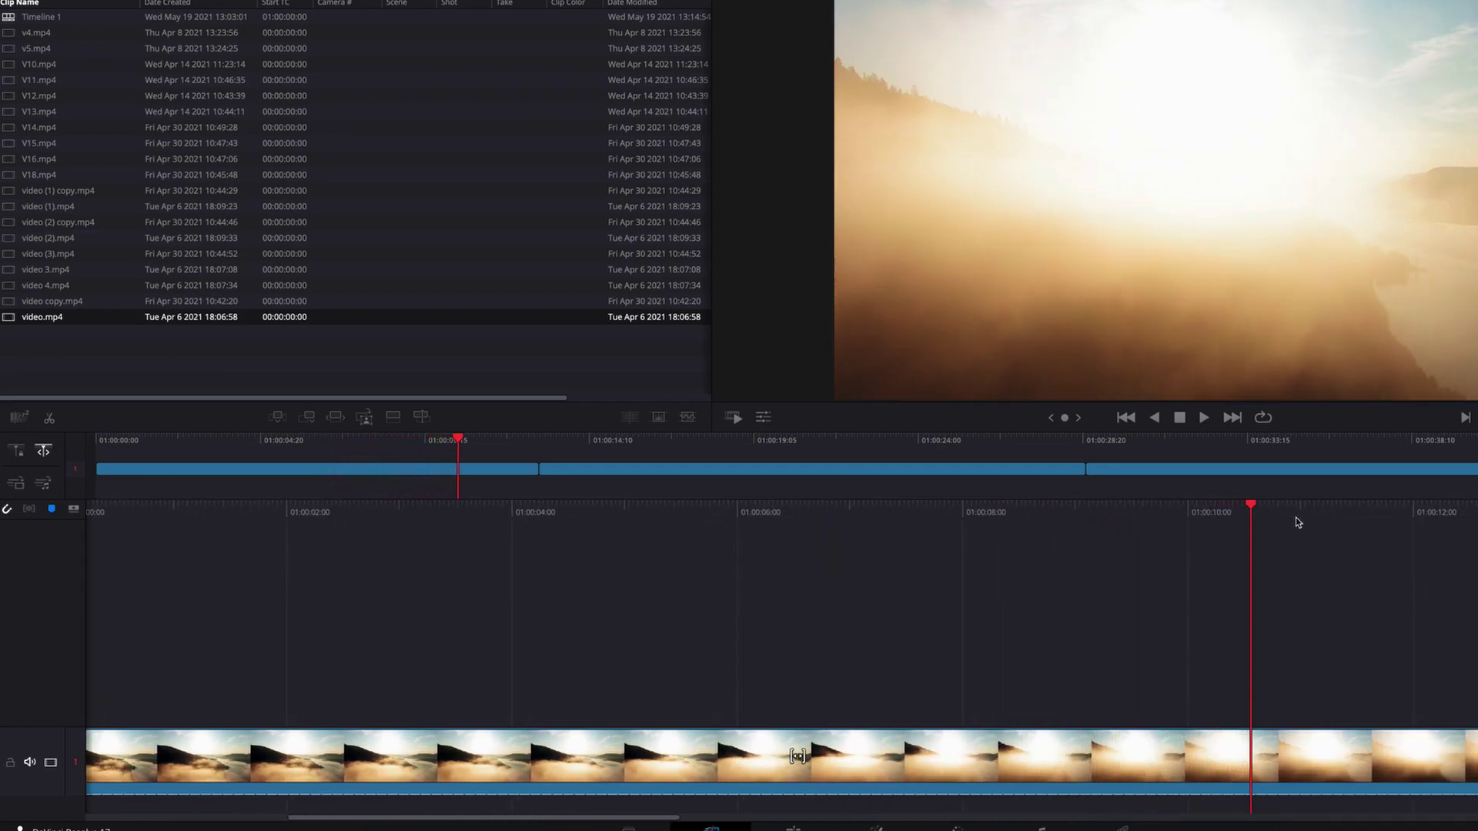
# Step: From about 01:00:03, split the landscape clip twice, leaving a short middle piece
pyautogui.moveTo(1253, 506); pyautogui.dragTo(811, 507)
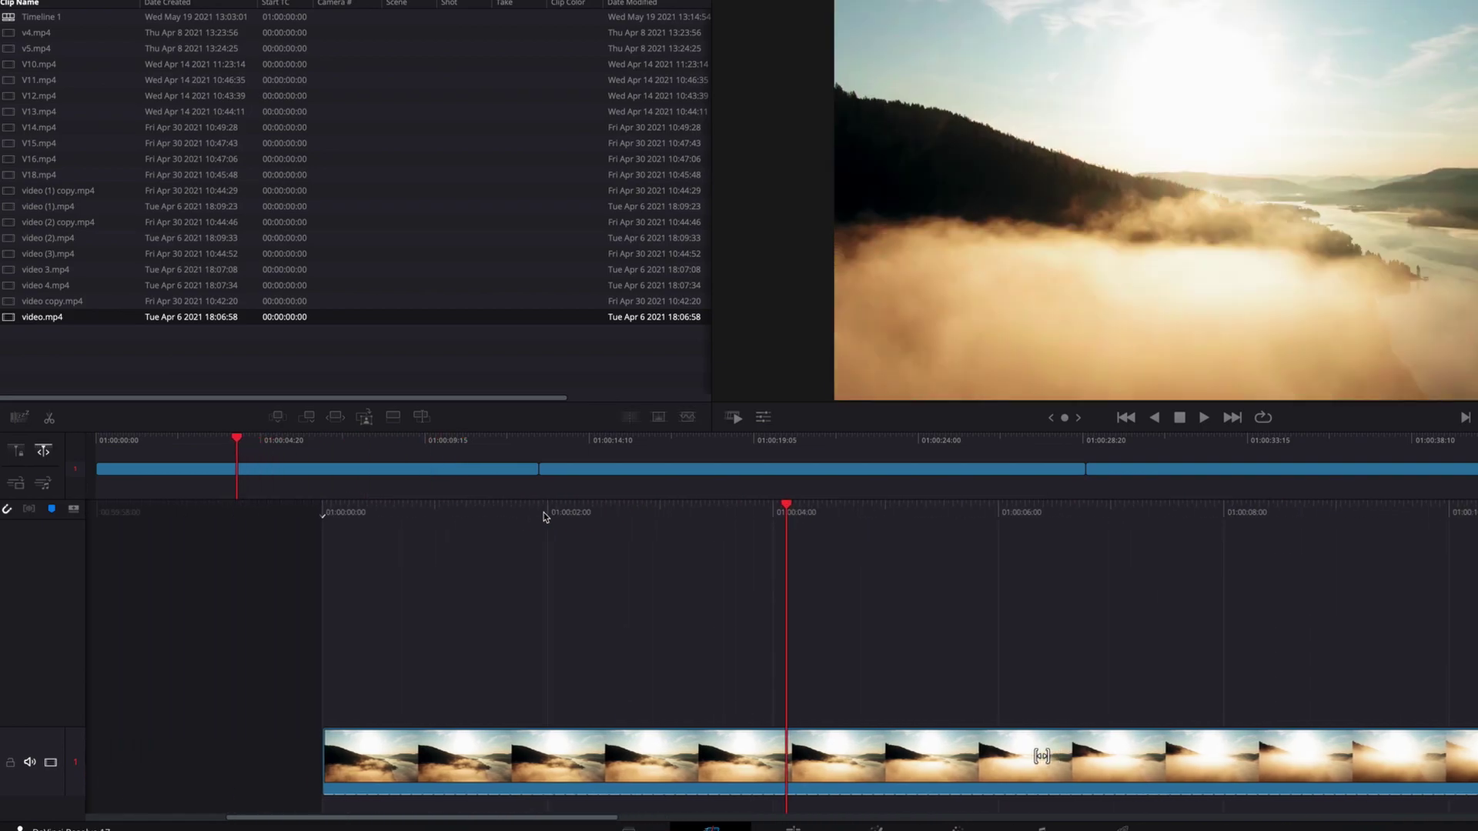
pyautogui.moveTo(810, 508); pyautogui.dragTo(662, 527)
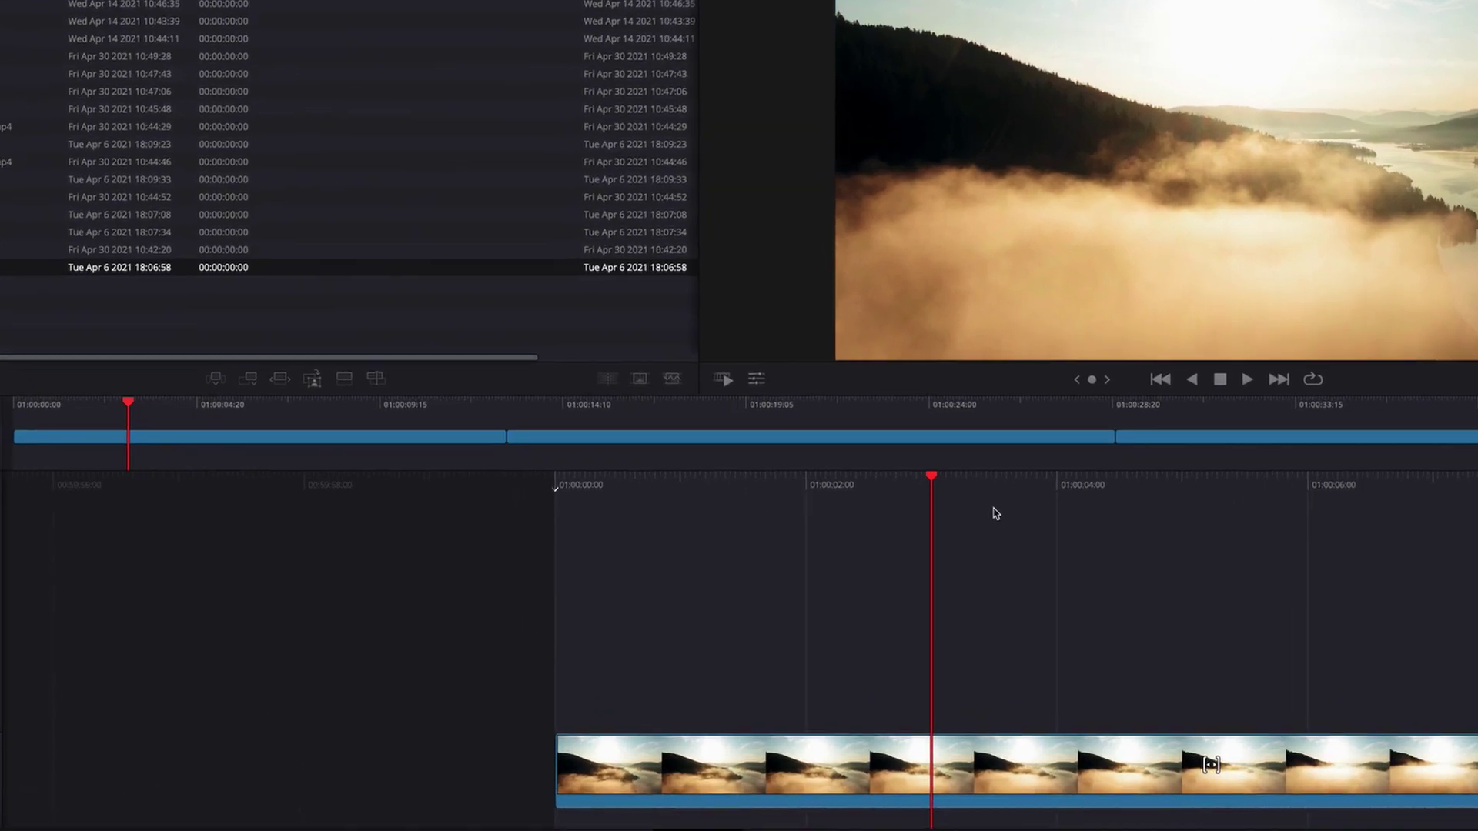
pyautogui.press('super+backslash')
pyautogui.press('super+backslash')
pyautogui.press('space')
pyautogui.press('super+backslash')
pyautogui.press('space')
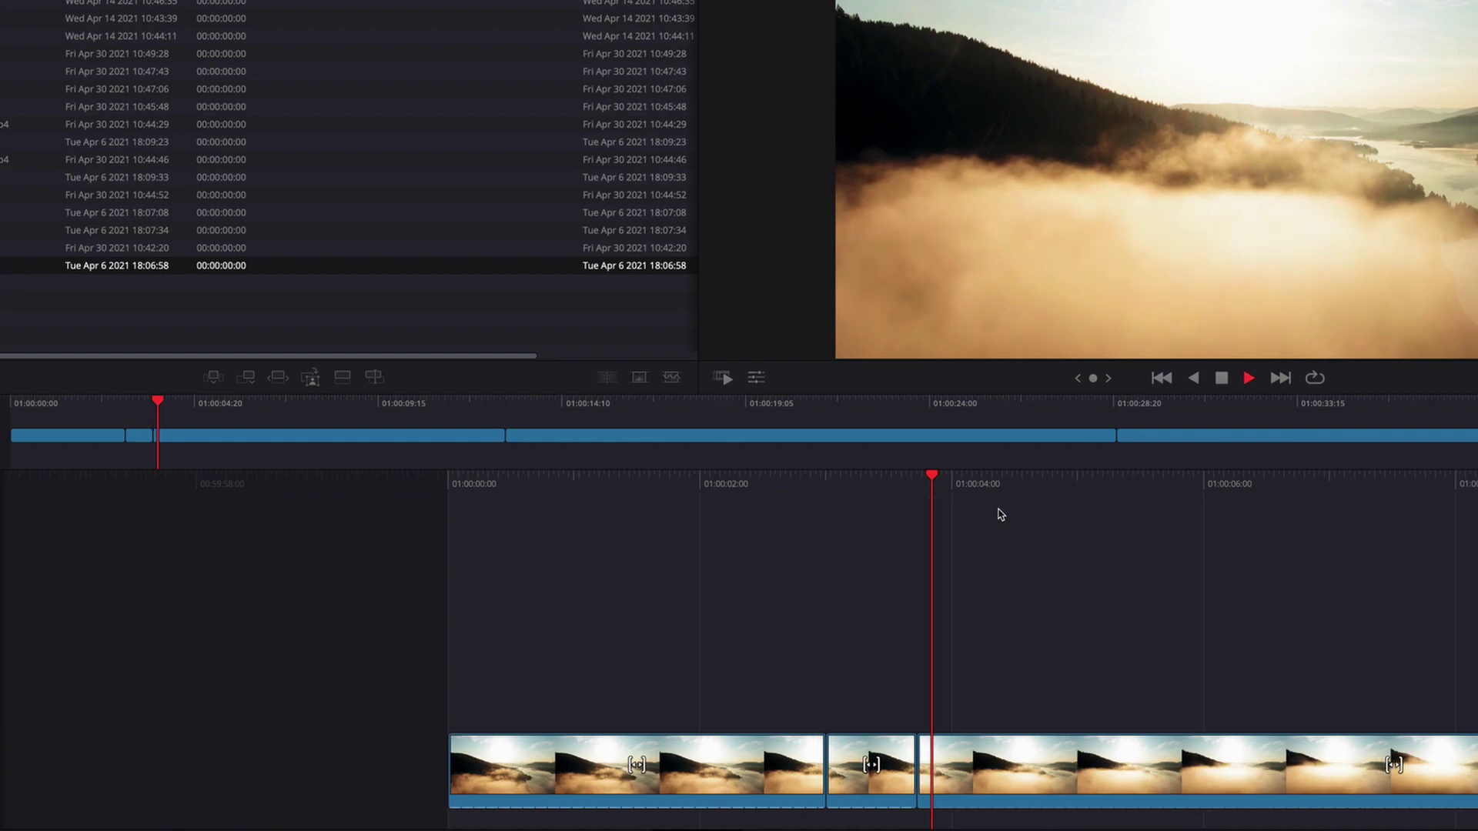
pyautogui.press('space')
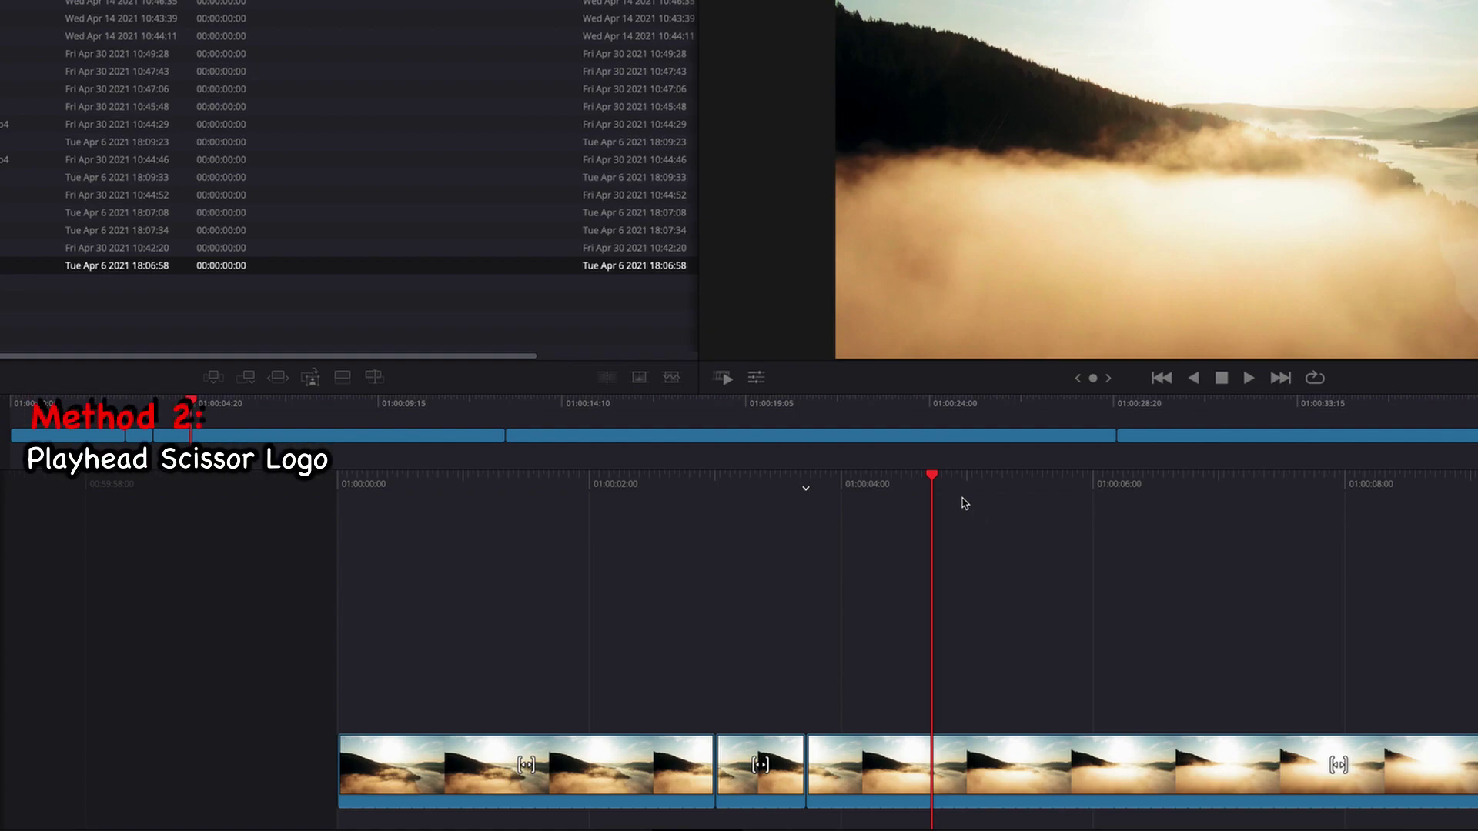
# Step: Split the landscape clip twice more with the playhead's scissor icon, playing forward between cuts
pyautogui.moveTo(935, 466)
pyautogui.click(936, 458)
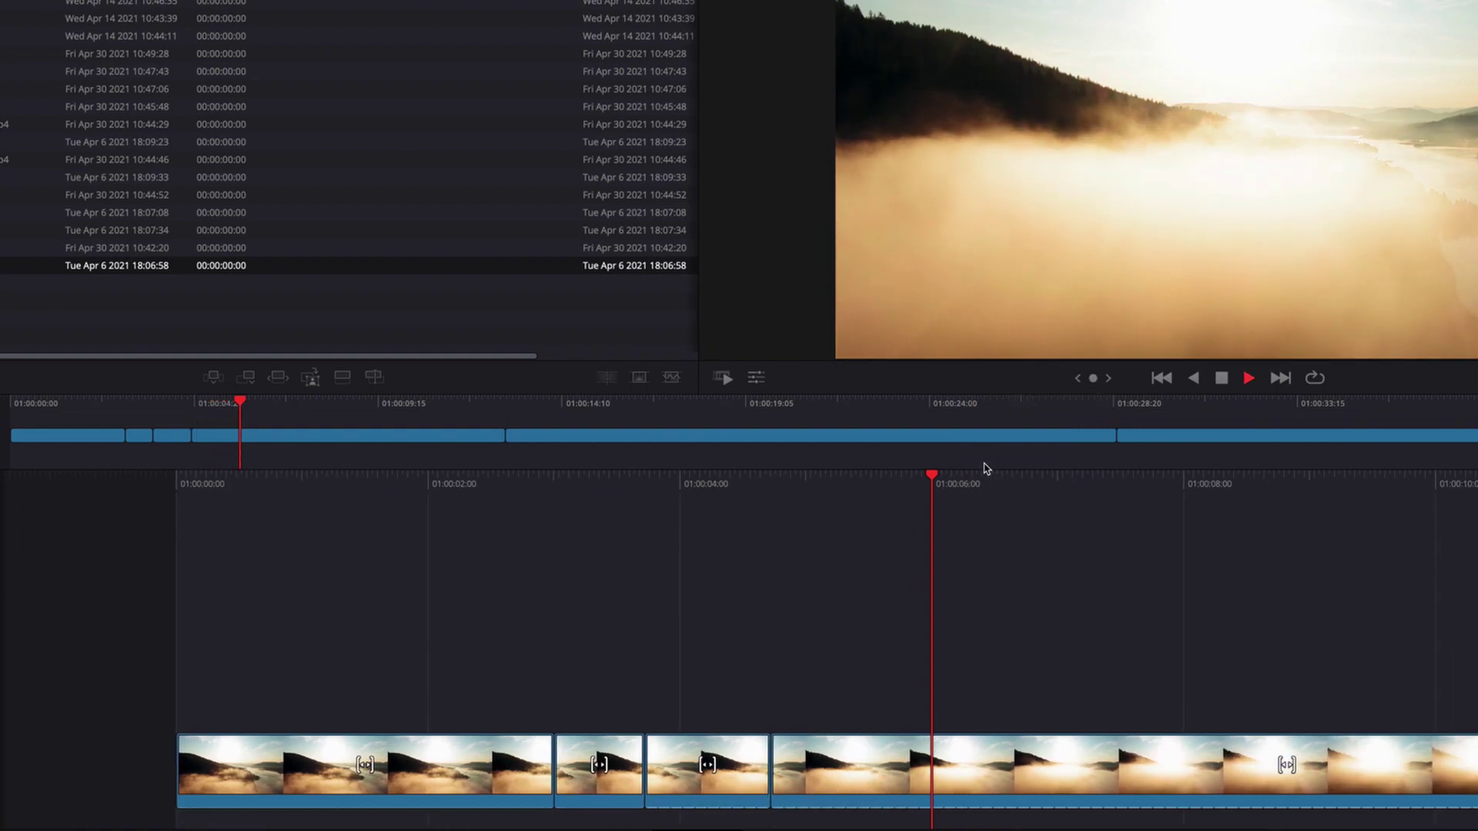
pyautogui.press('space')
pyautogui.moveTo(933, 462)
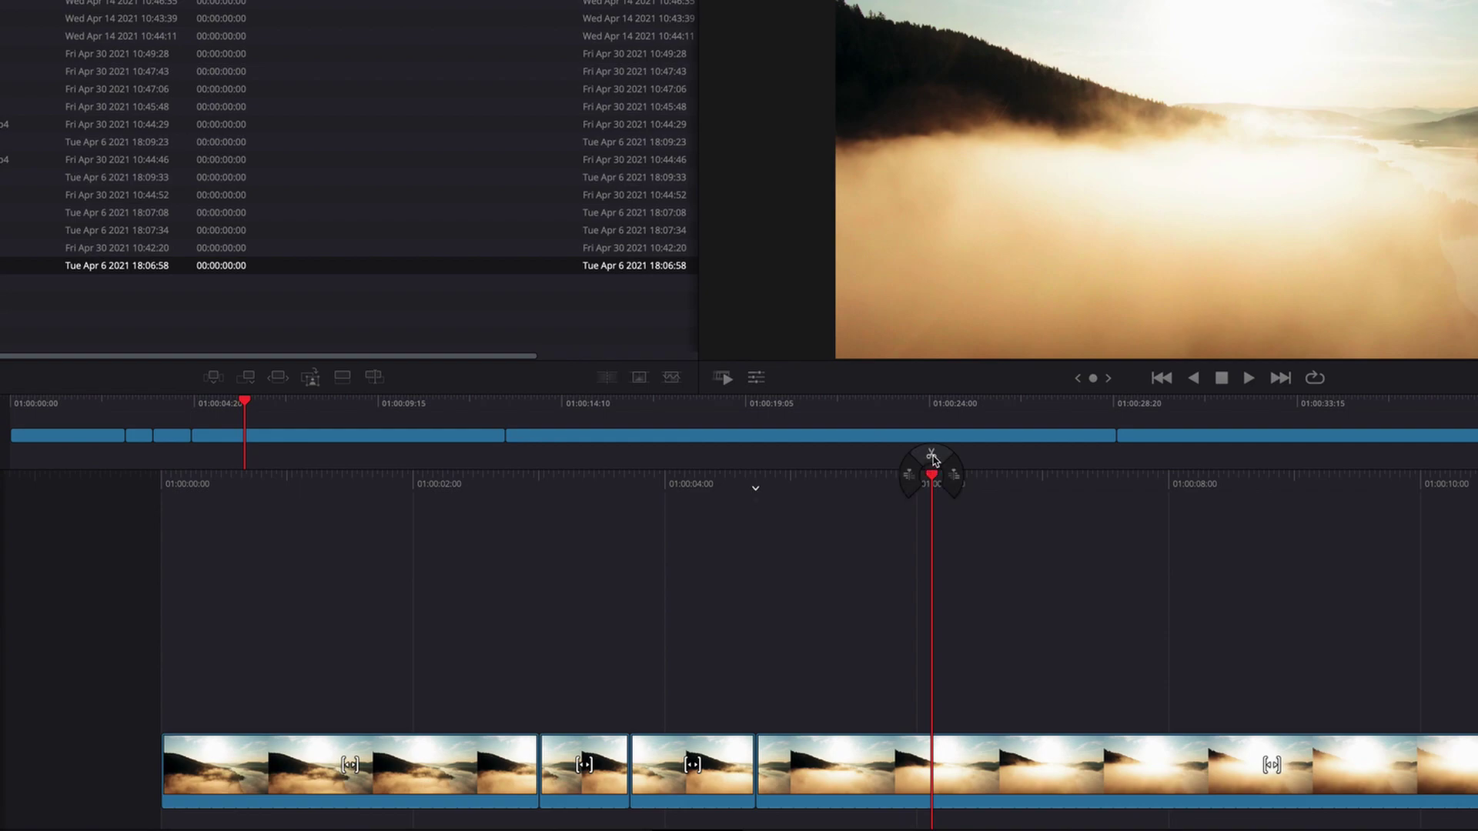
pyautogui.click(939, 459)
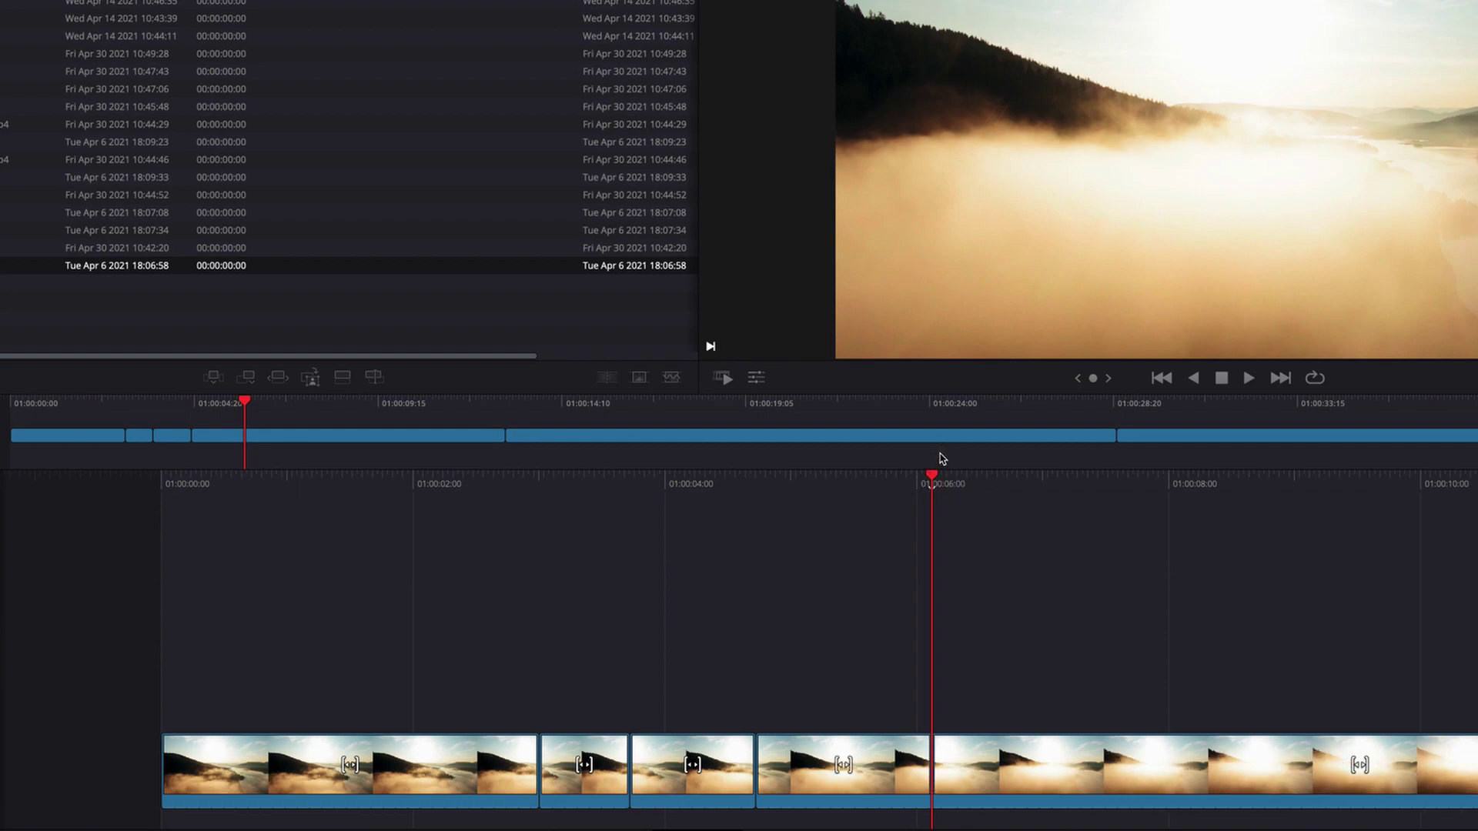
pyautogui.press('space')
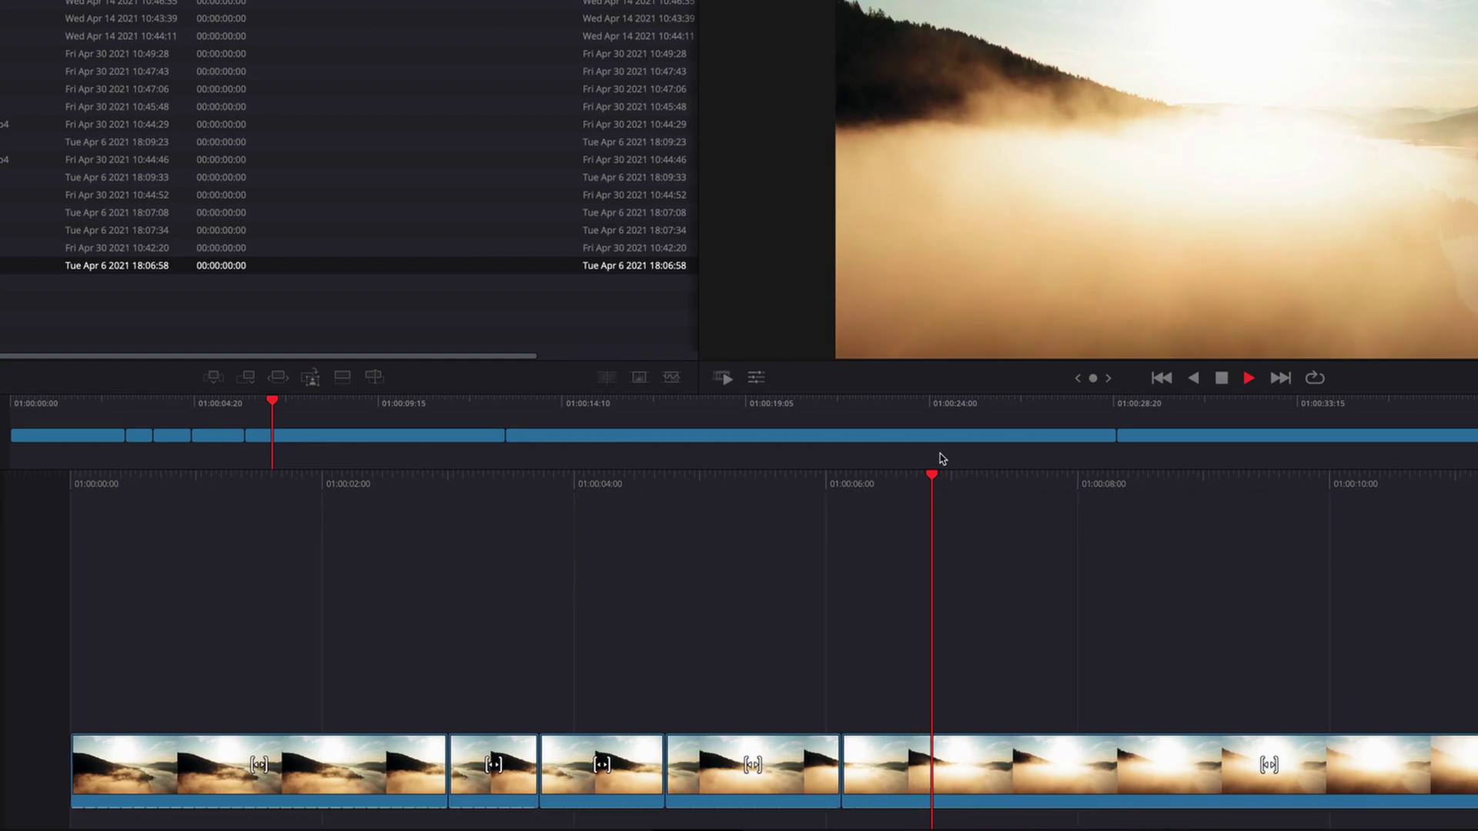
pyautogui.press('space')
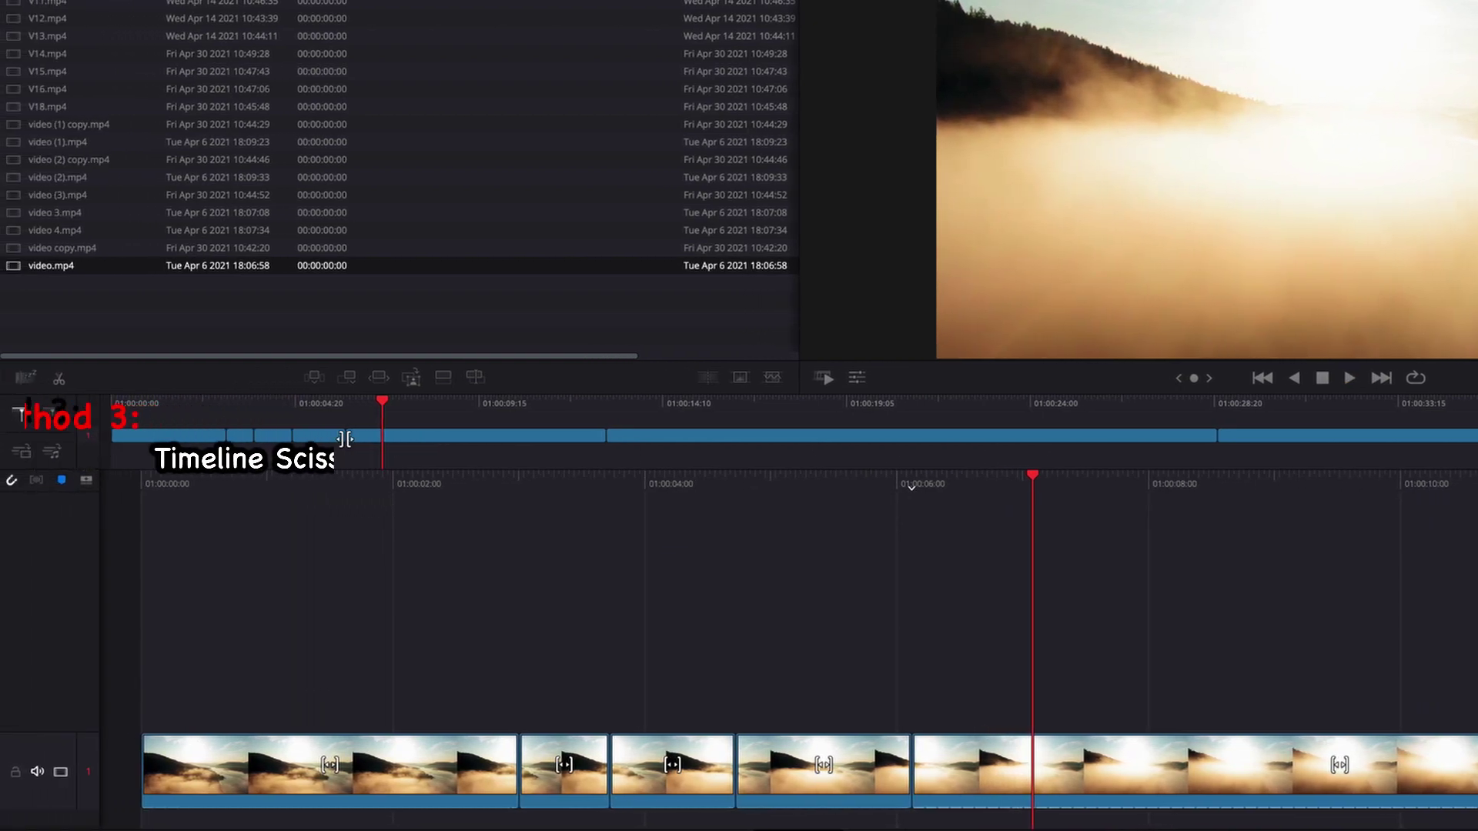
# Step: Cut the landscape clip at two more positions with the toolbar split button
pyautogui.click(60, 381)
pyautogui.press('space')
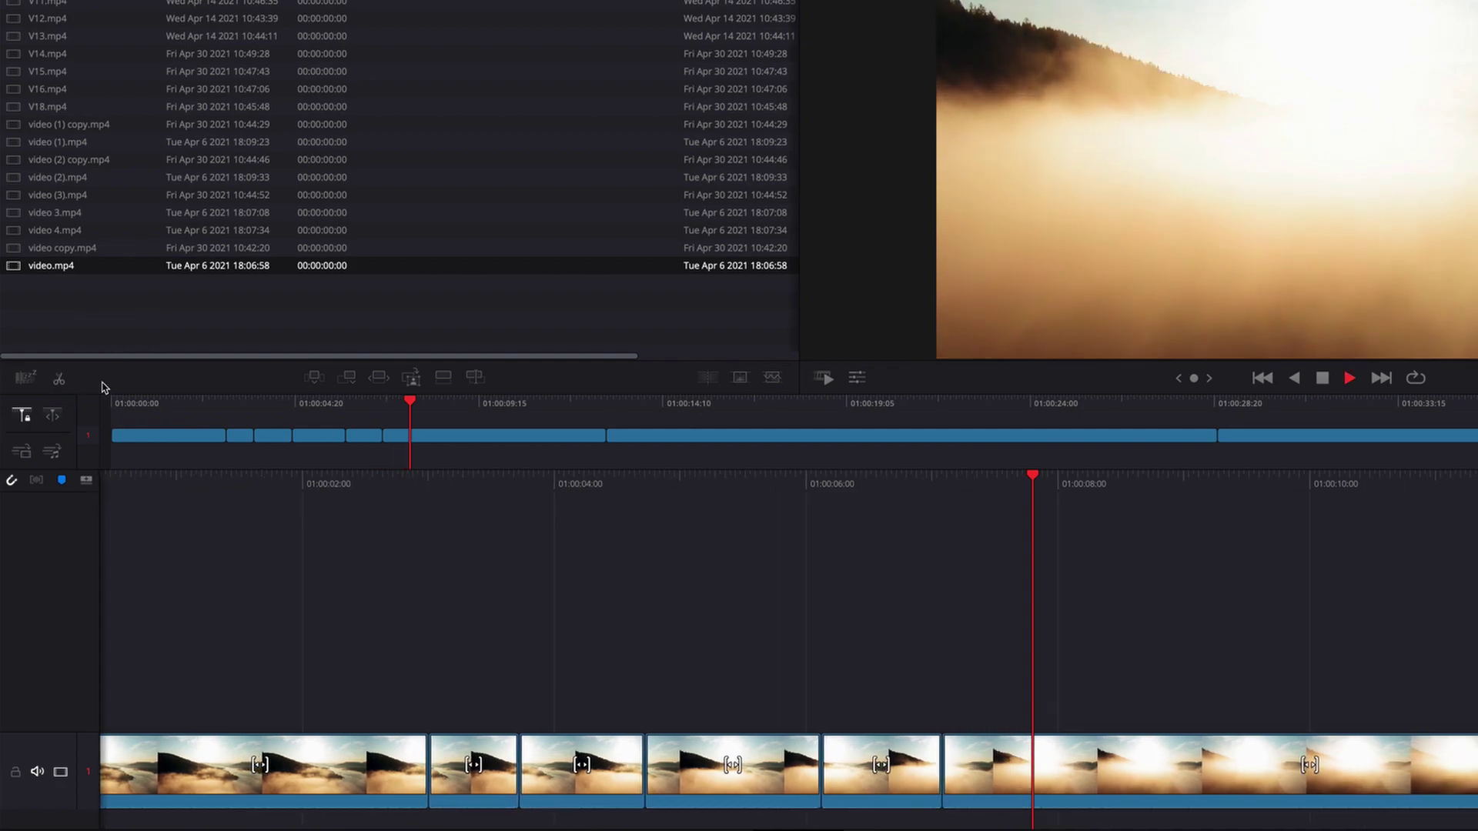
pyautogui.click(58, 381)
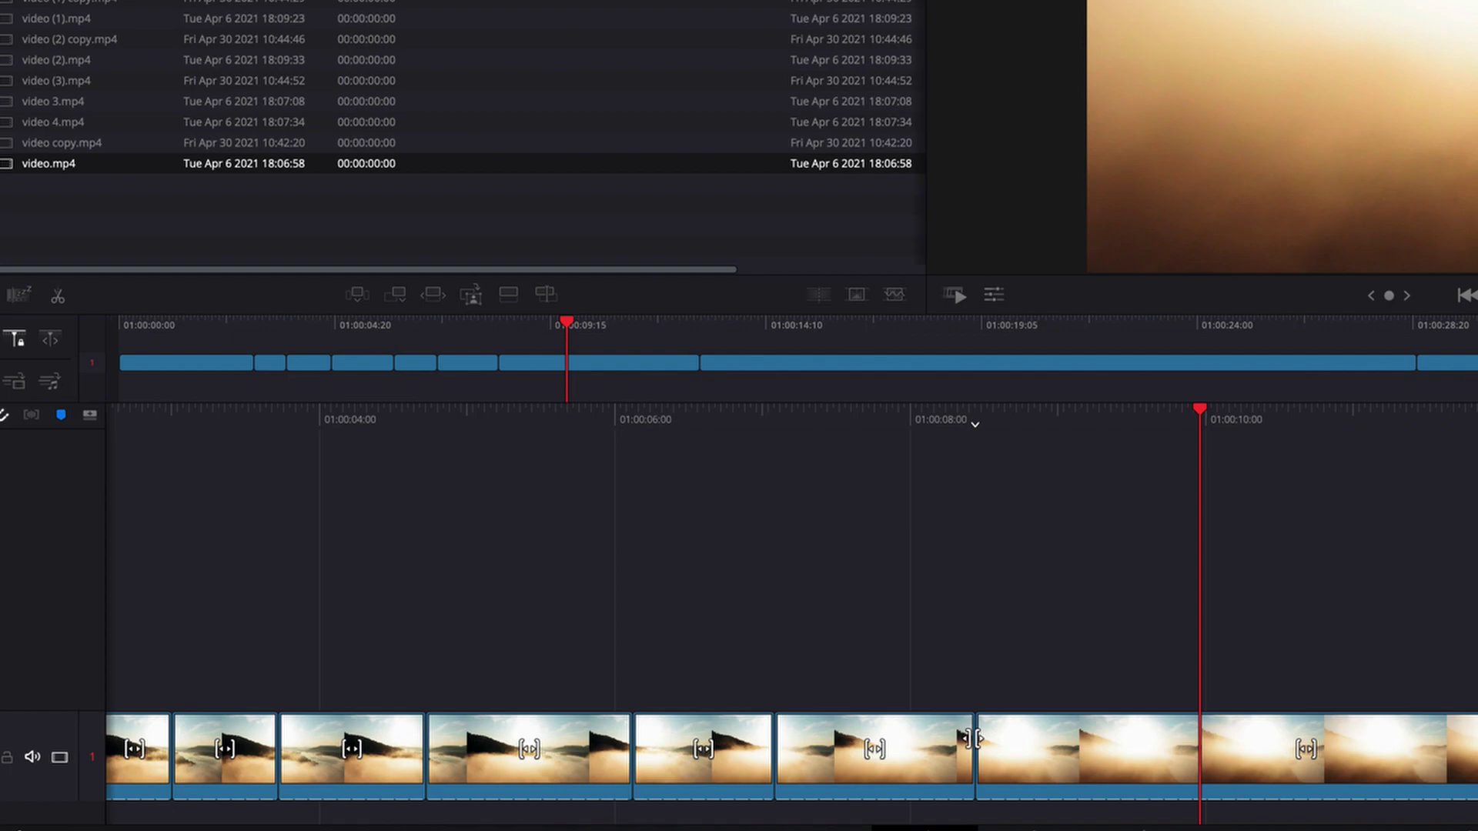
# Step: Delete the through edit between the later landscape pieces to rejoin them
pyautogui.click(970, 738)
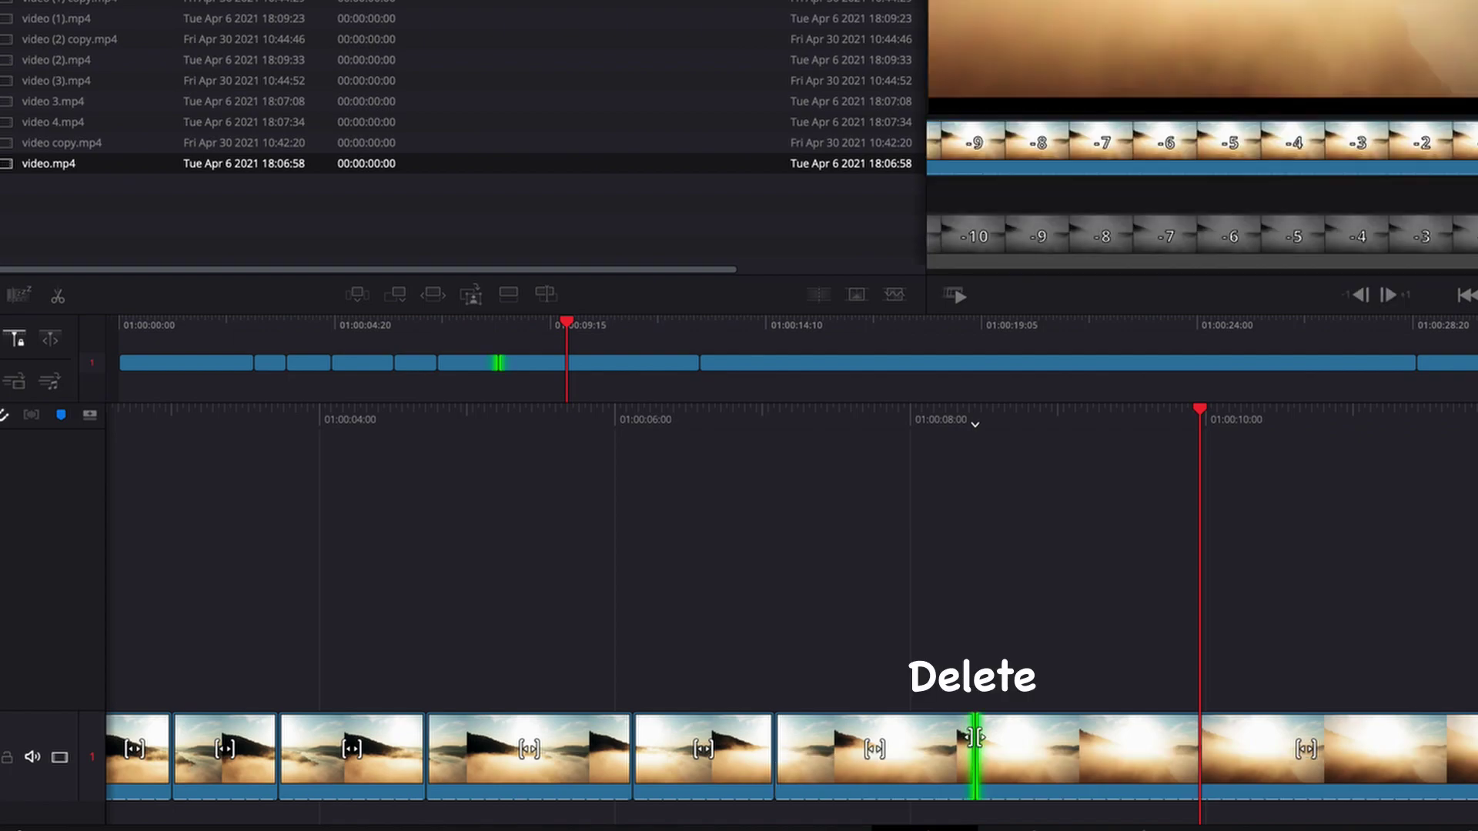
pyautogui.press('Delete')
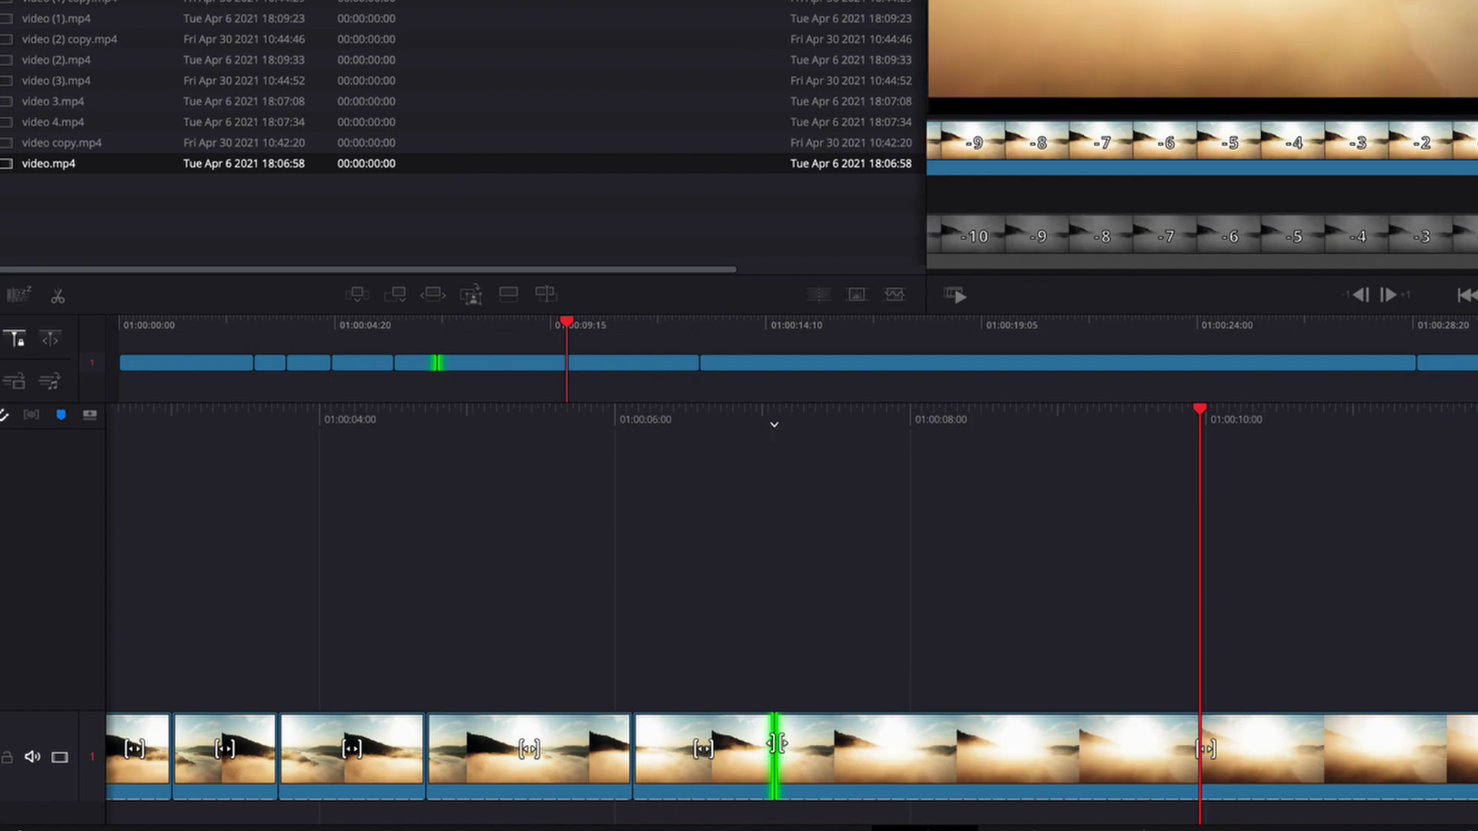
pyautogui.click(776, 744)
pyautogui.moveTo(635, 750); pyautogui.dragTo(281, 735)
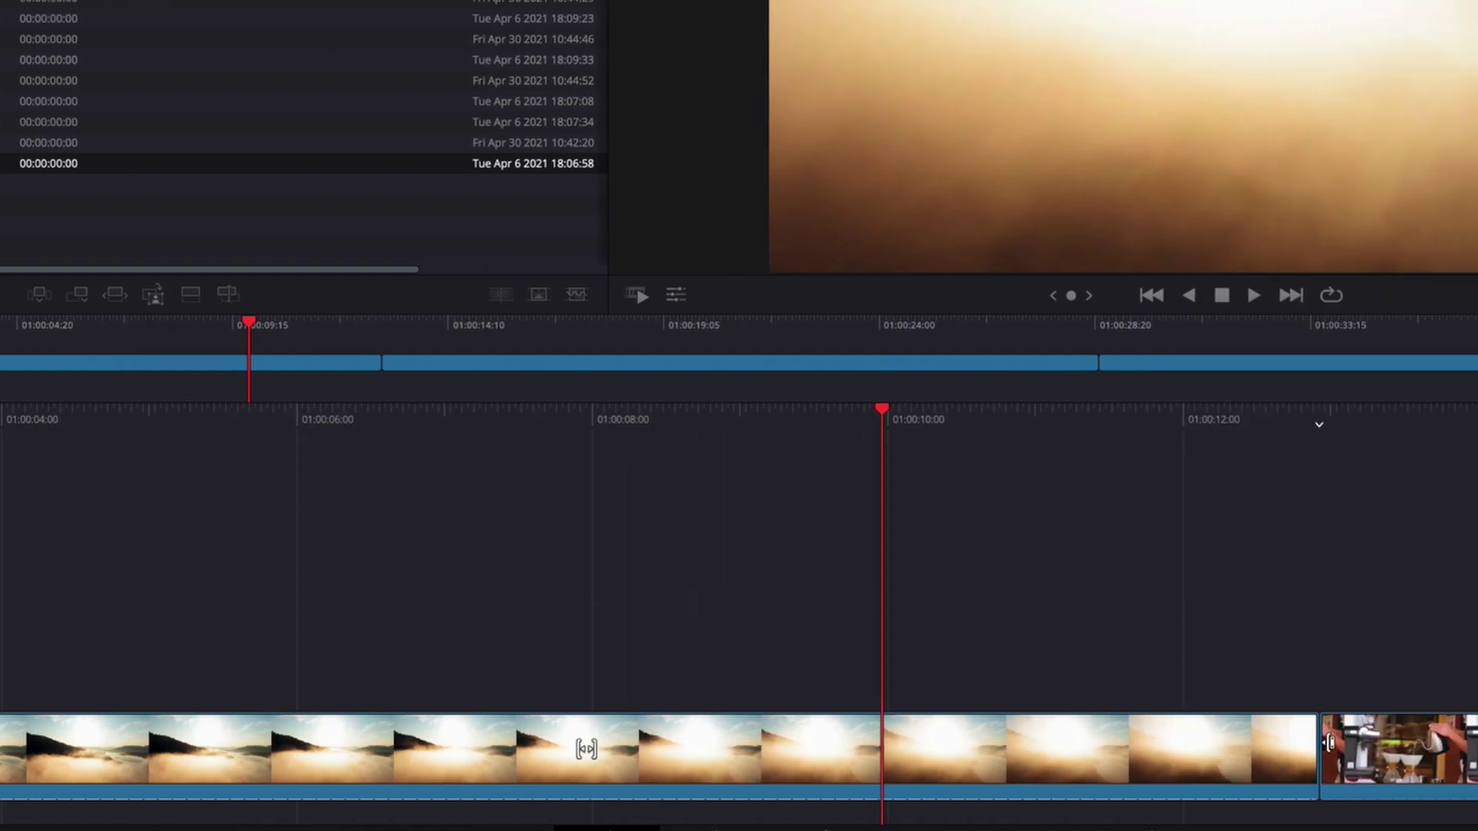
pyautogui.click(1319, 744)
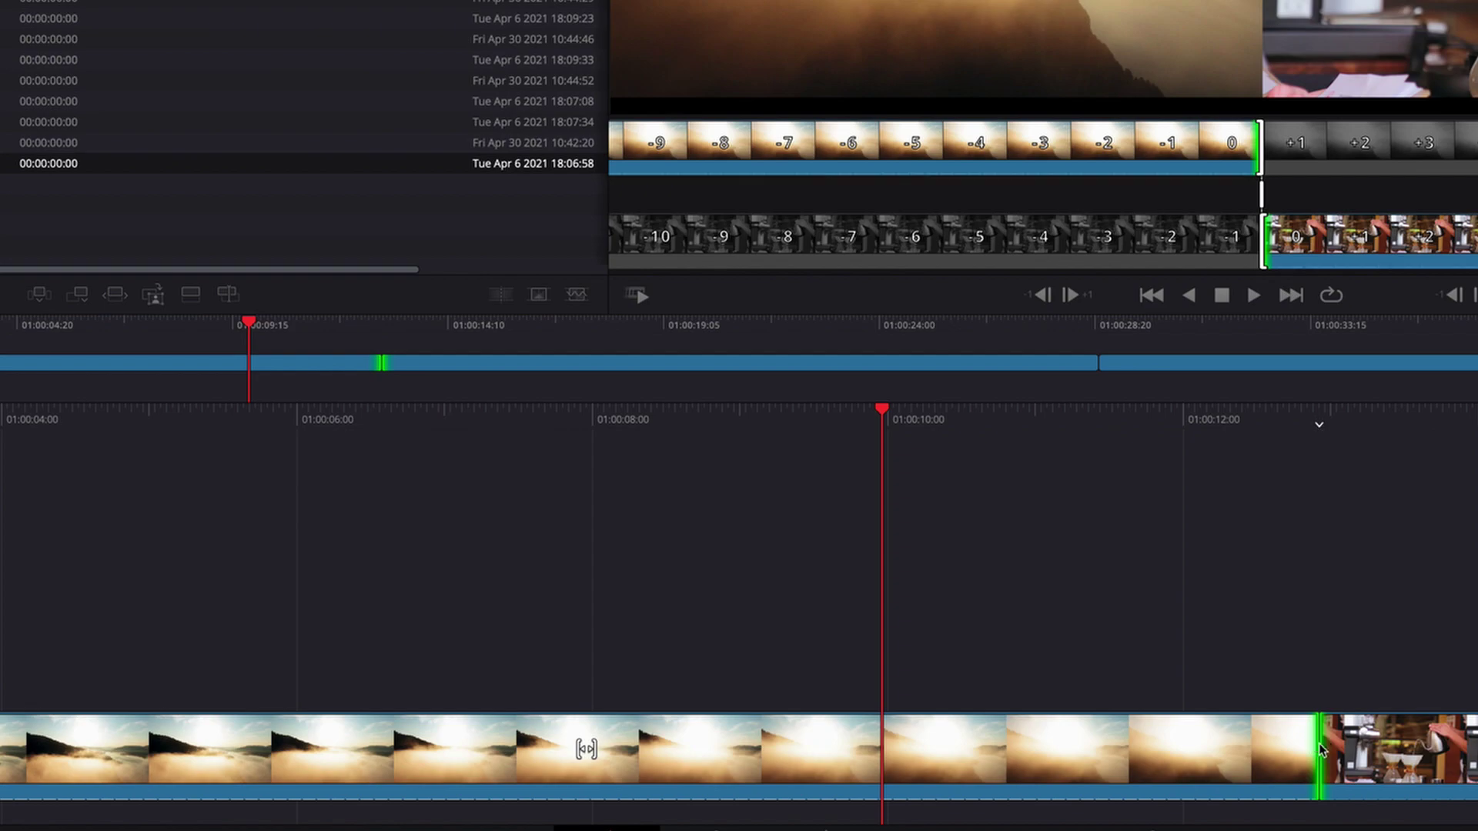
pyautogui.press('Delete')
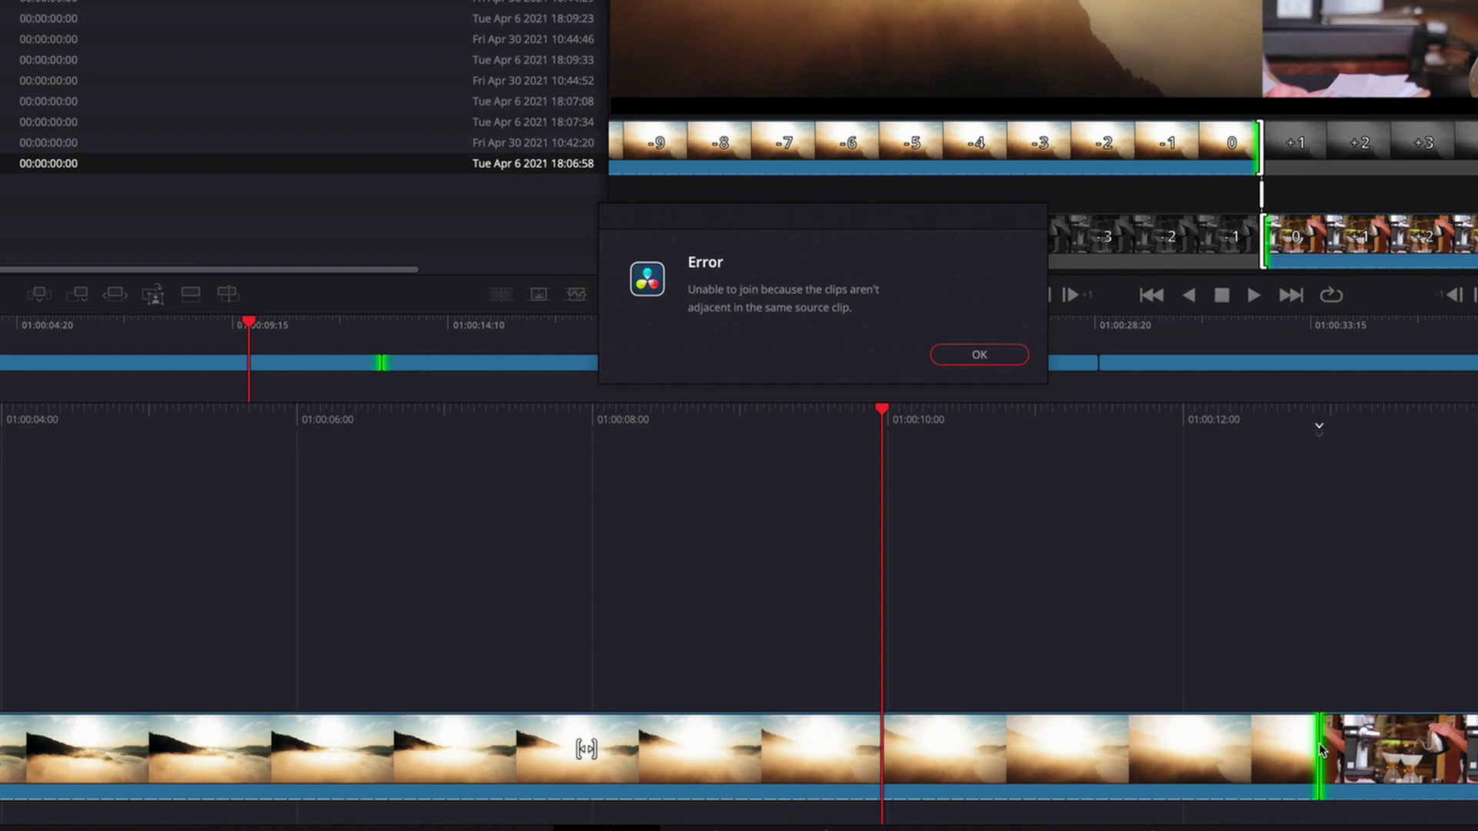
pyautogui.click(992, 356)
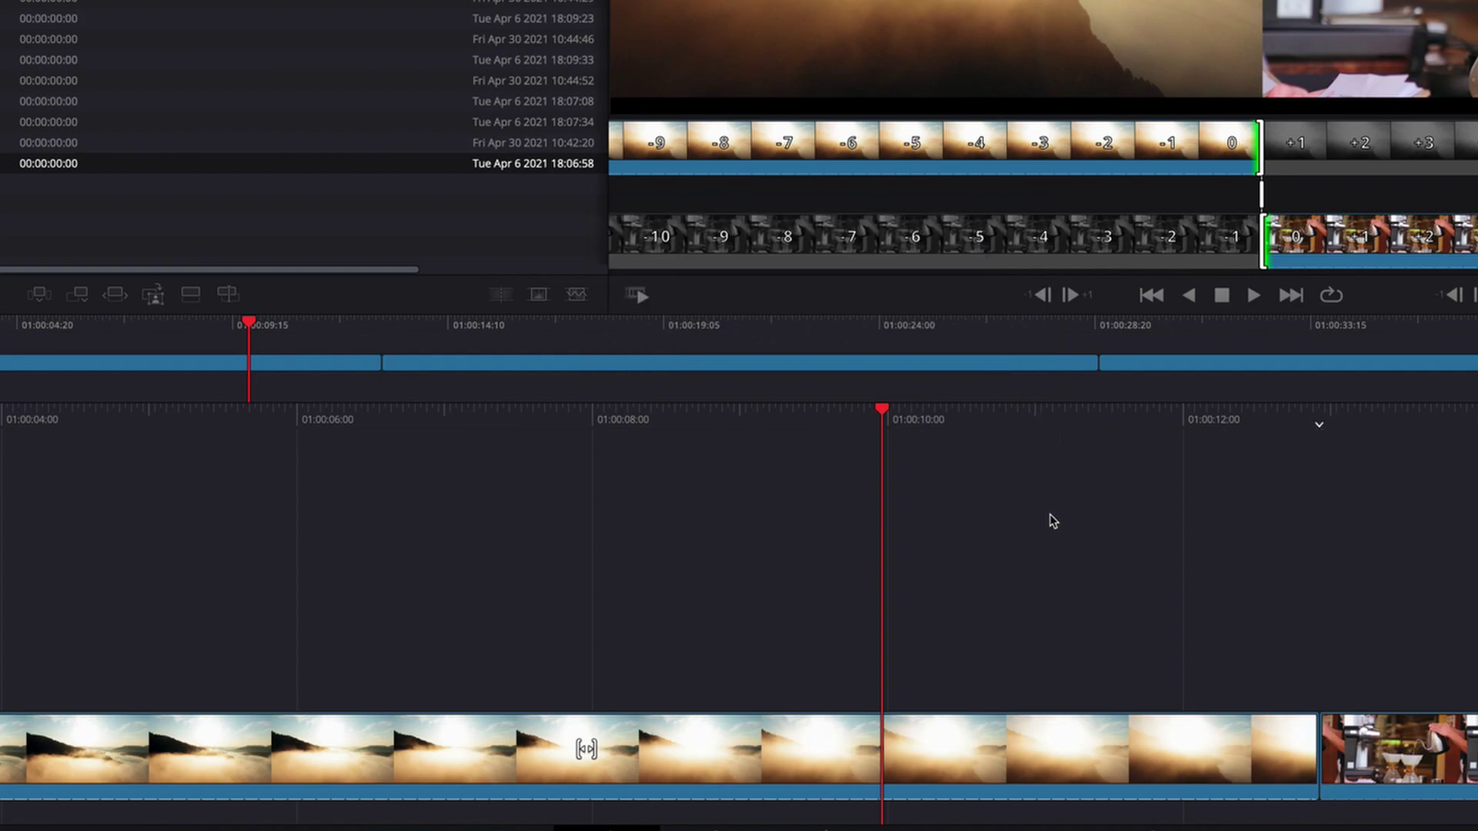